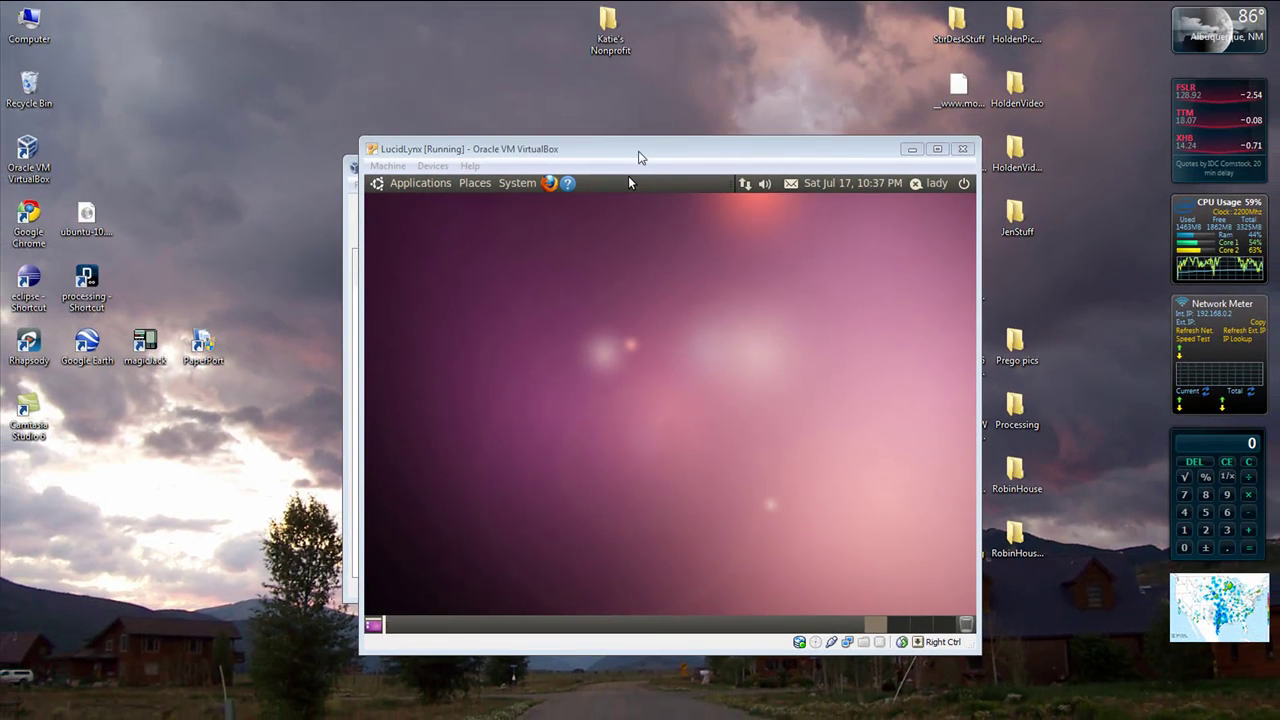
- Check the resolution choices in the Ubuntu guest's Monitor Preferences and close the dialog
left_click_drag(638, 156, 640, 141)
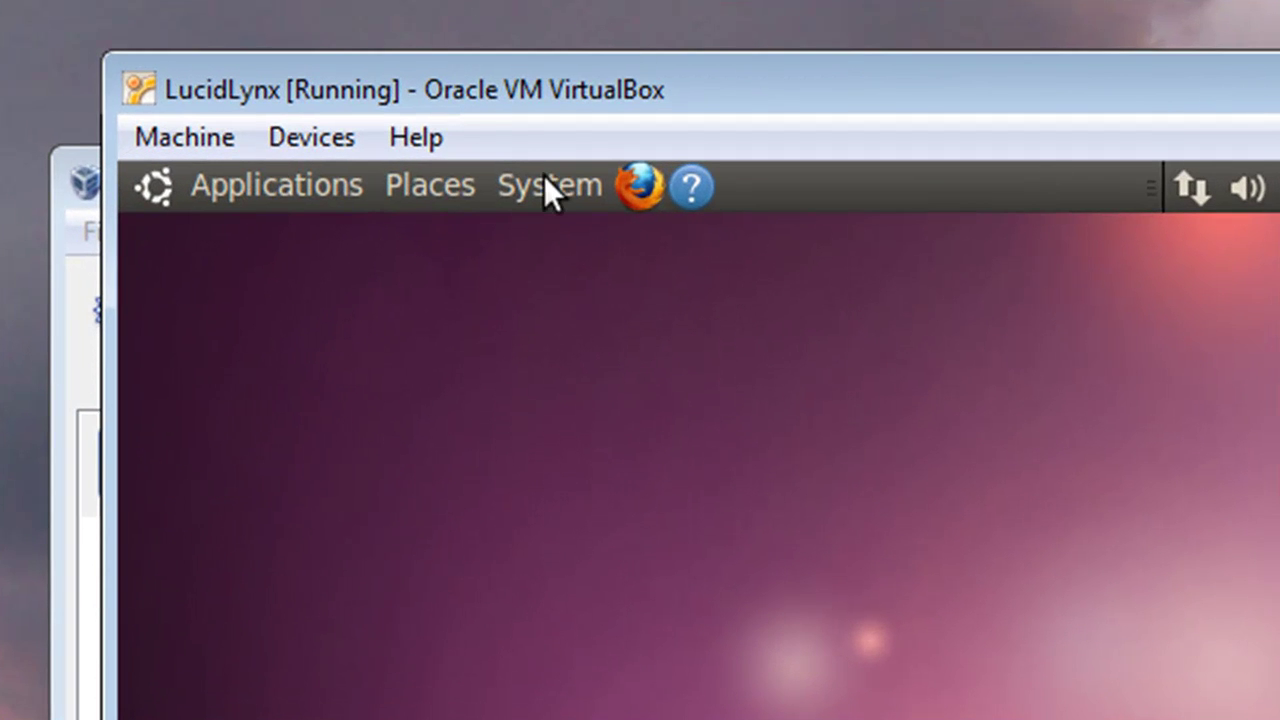
left_click(563, 188)
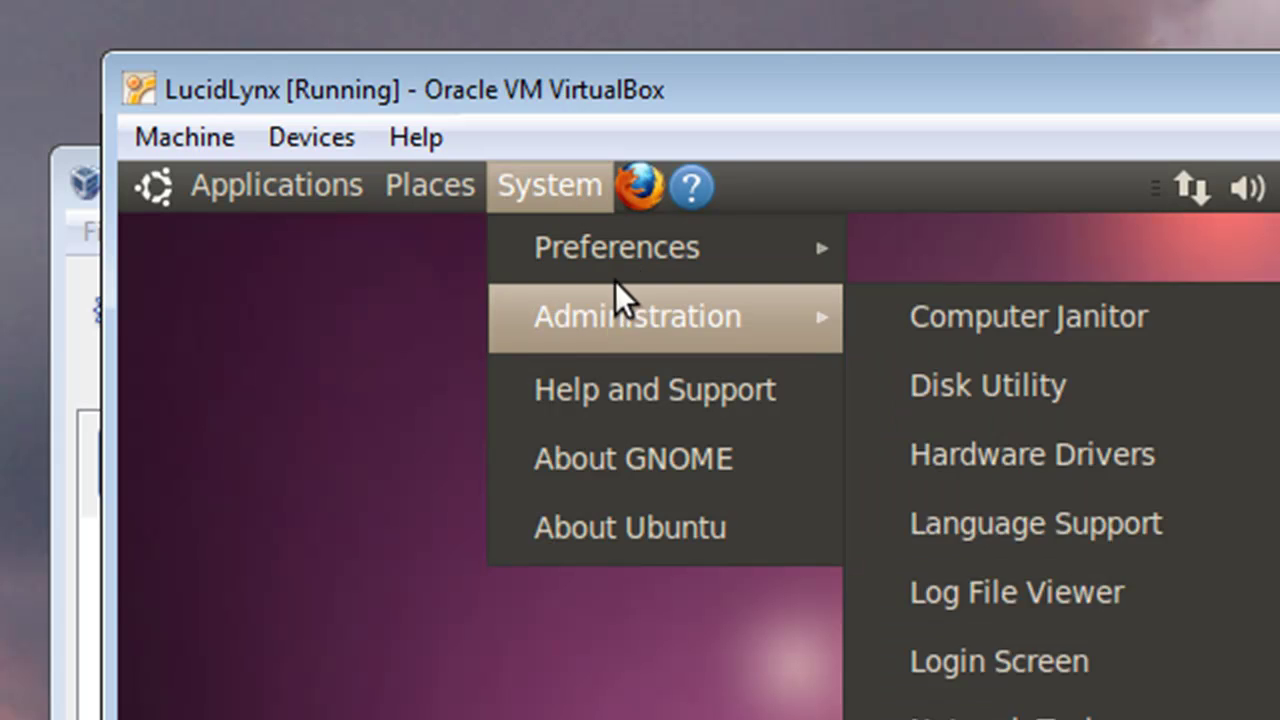
mouse_move(632, 262)
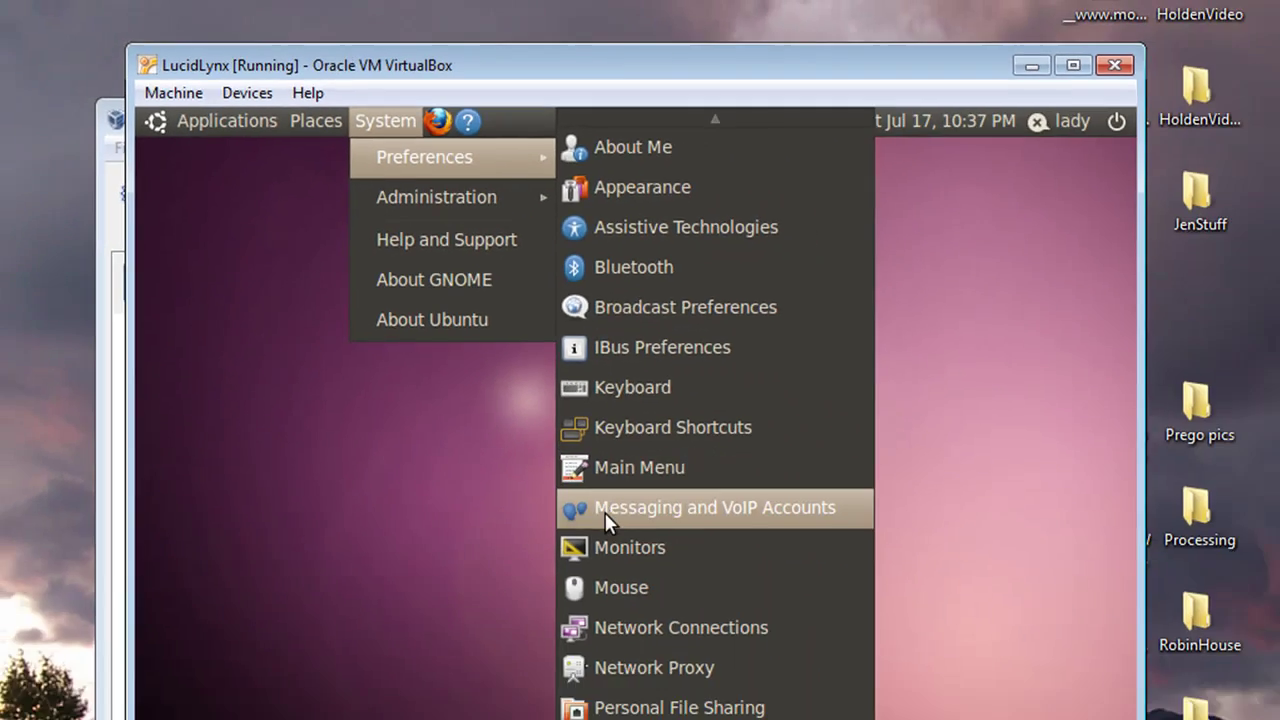
left_click(605, 509)
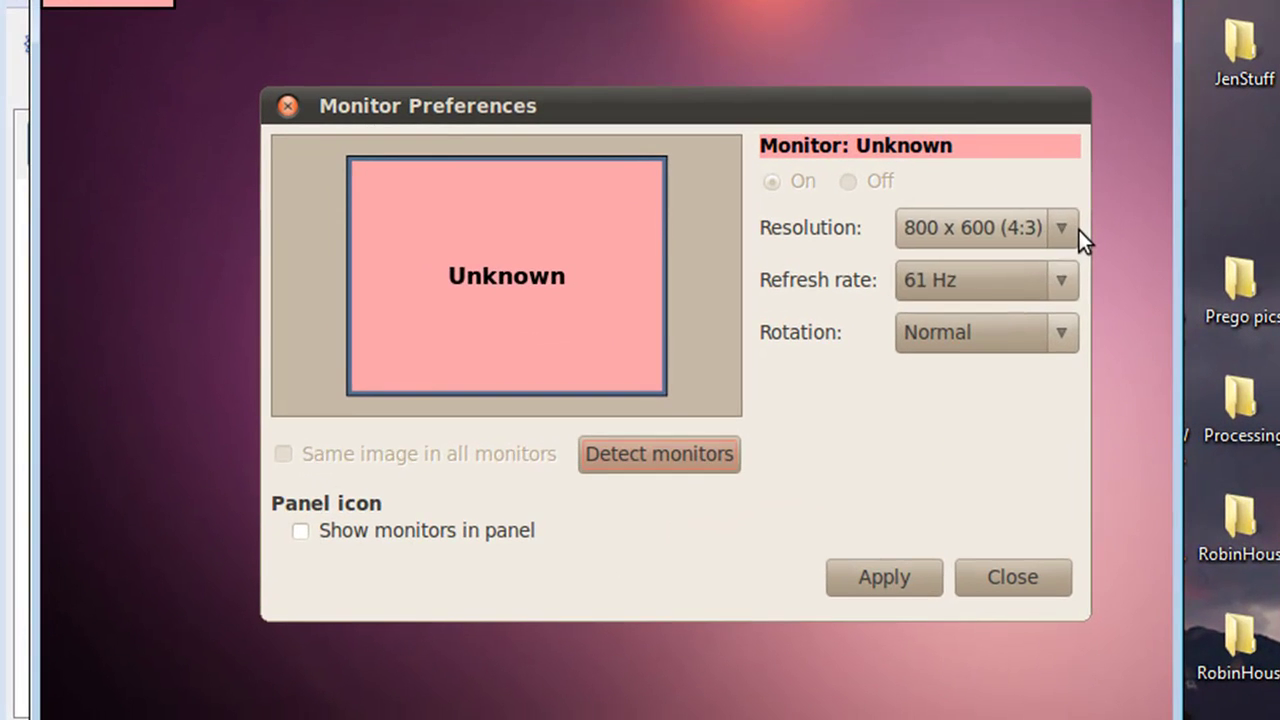
left_click(1069, 234)
left_click(994, 227)
left_click(1063, 239)
left_click(1069, 229)
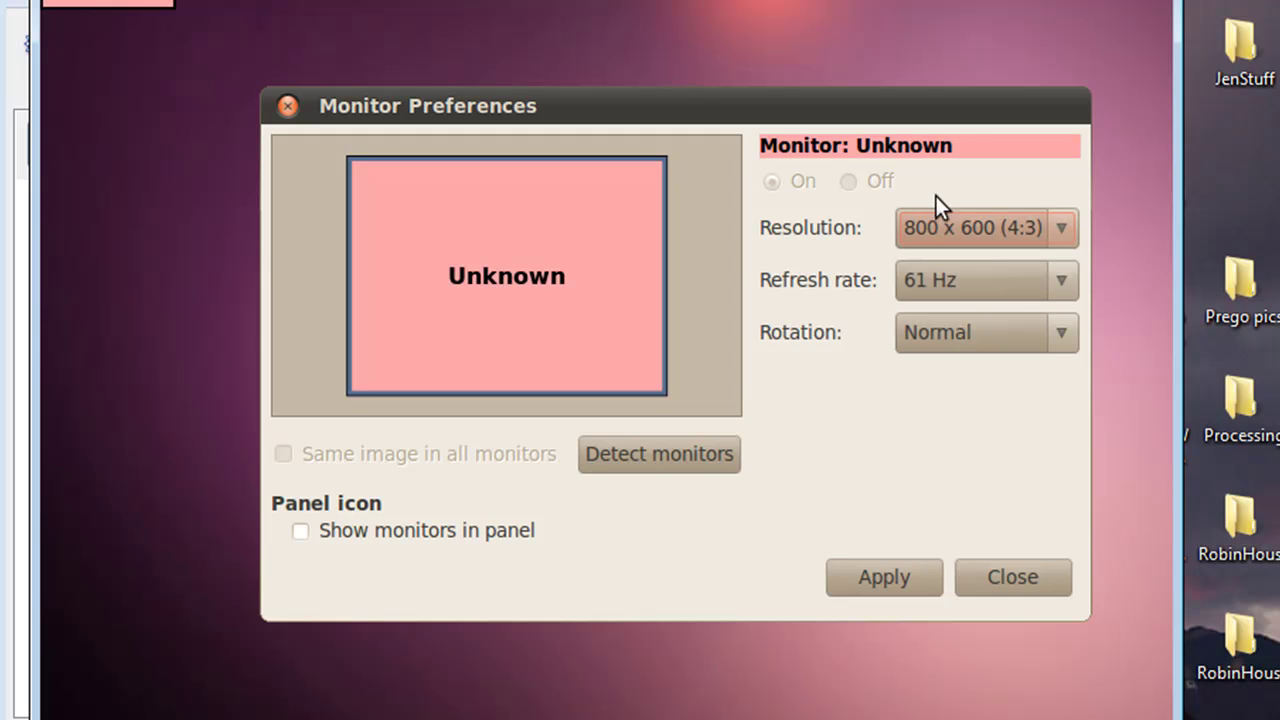
left_click(1013, 577)
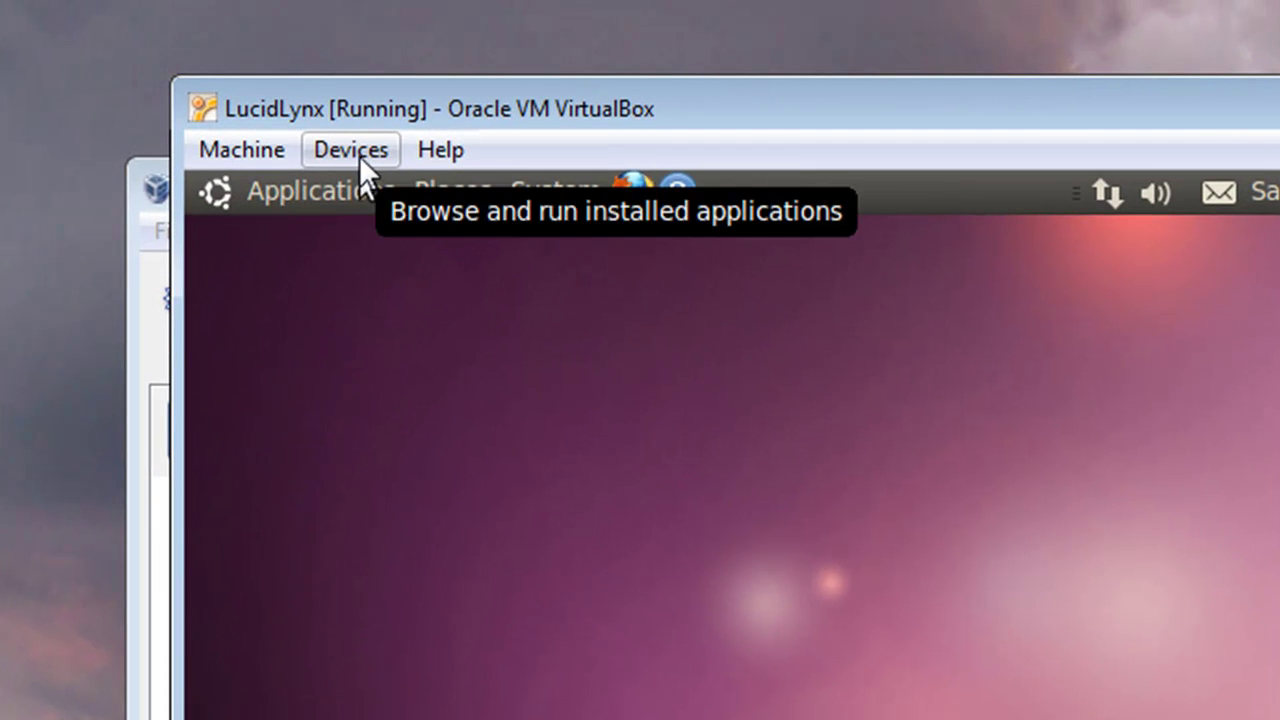
- Start the Guest Additions installation for the running LucidLynx virtual machine
left_click(352, 142)
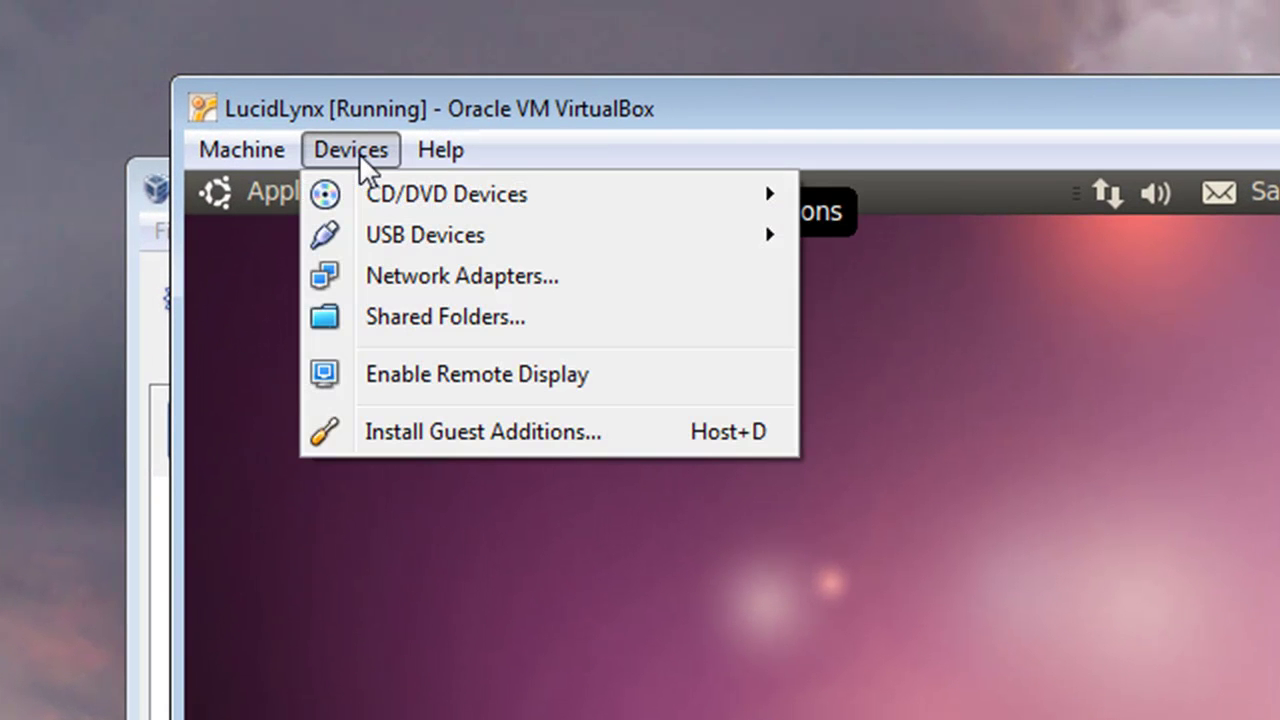
left_click(433, 439)
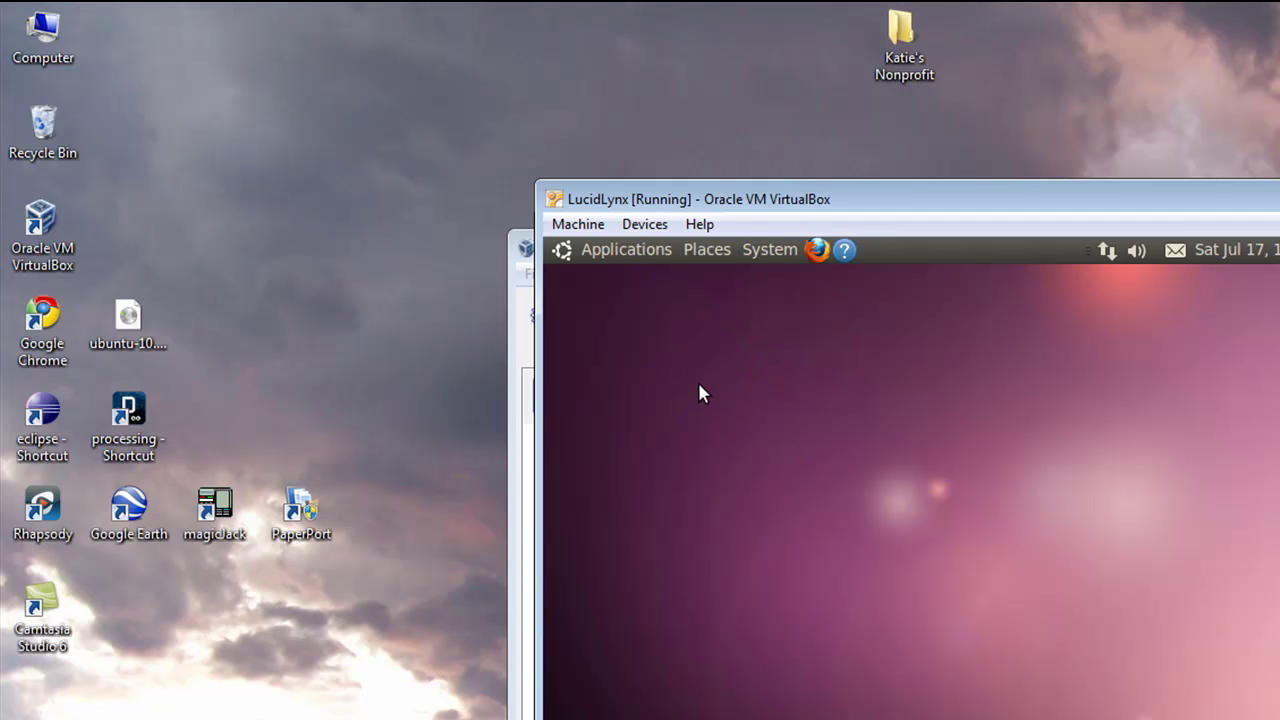
- On the host computer, open the VirtualBox folder inside Program Files\Oracle on Local Disk (C:)
double_click(43, 35)
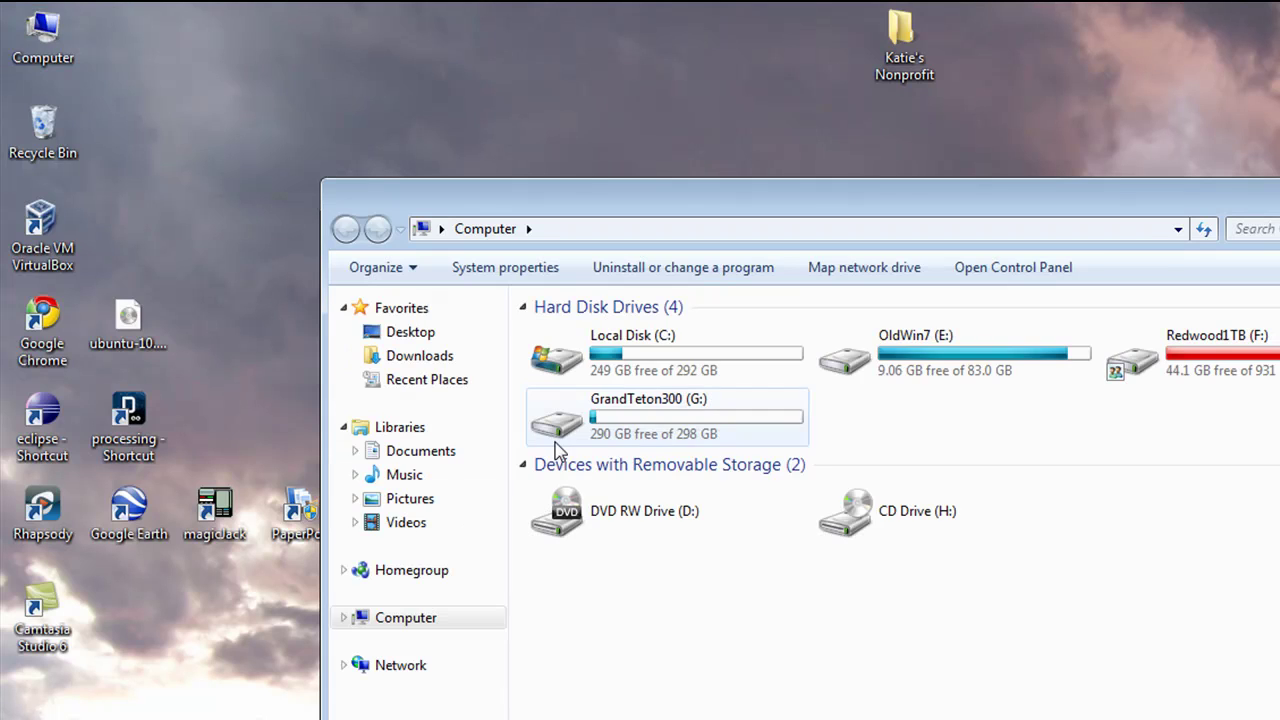
double_click(648, 365)
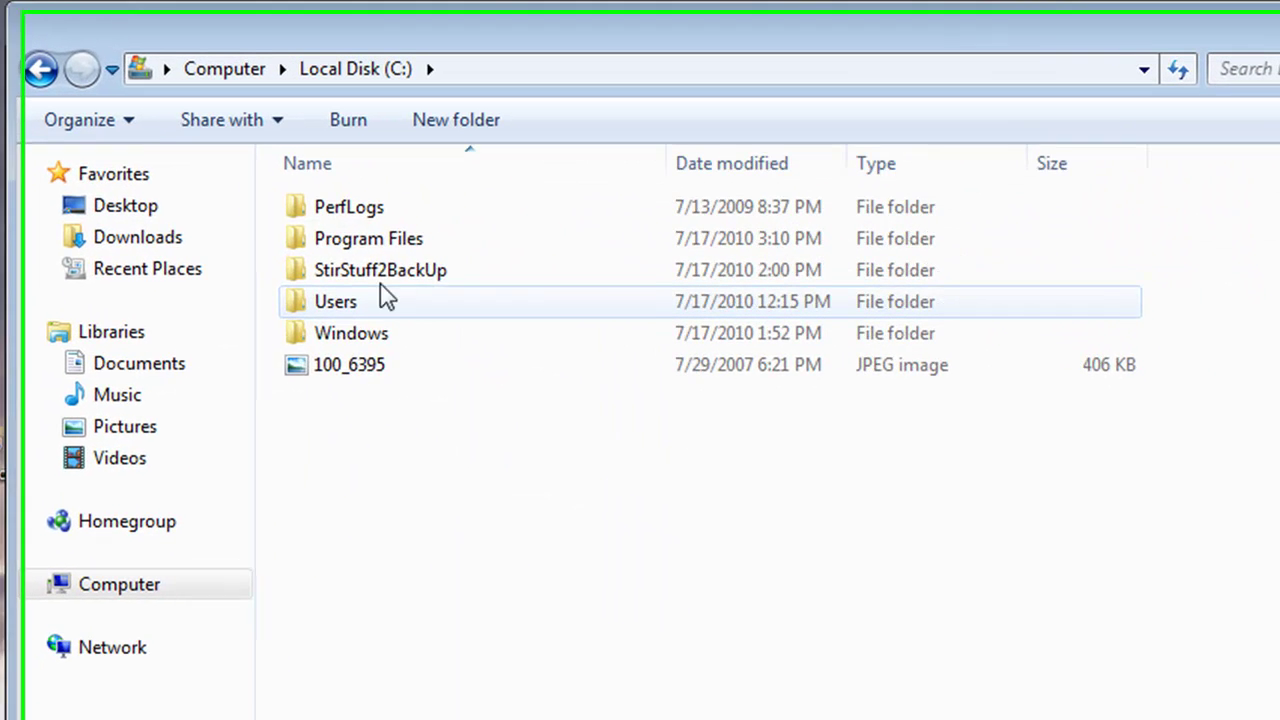
double_click(372, 241)
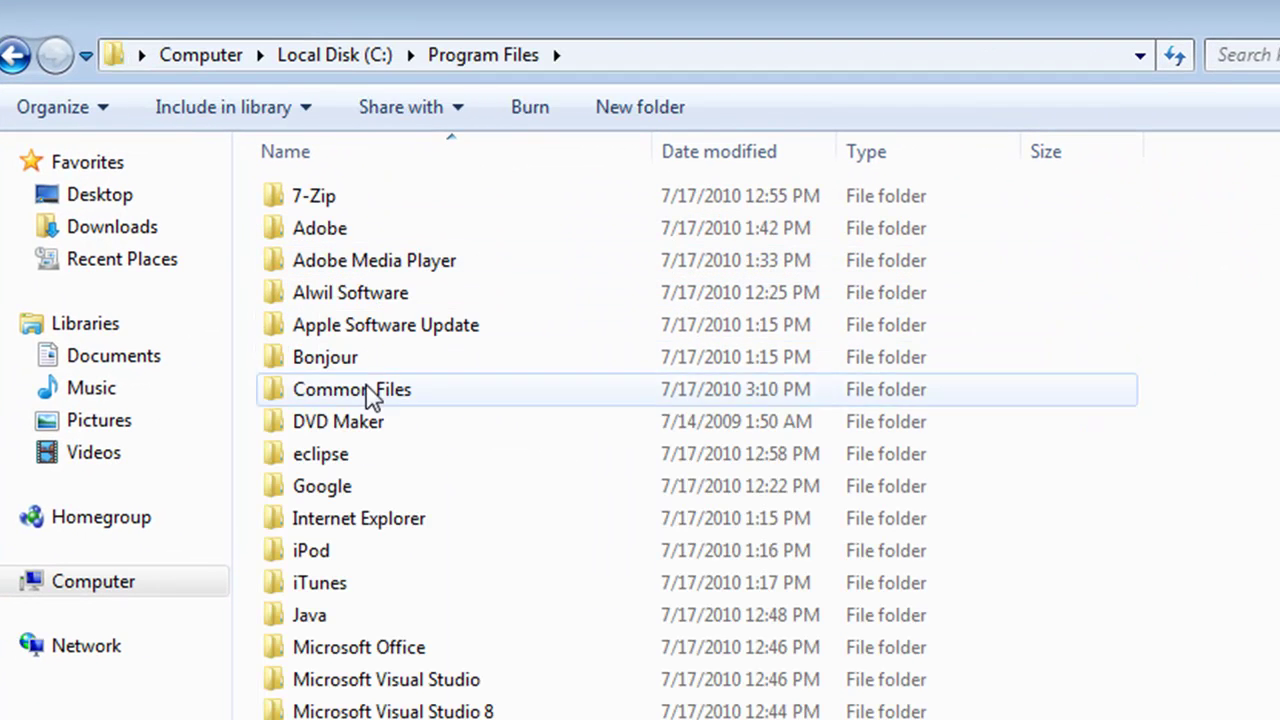
scroll(306, 677, "down", 2)
left_click(272, 582)
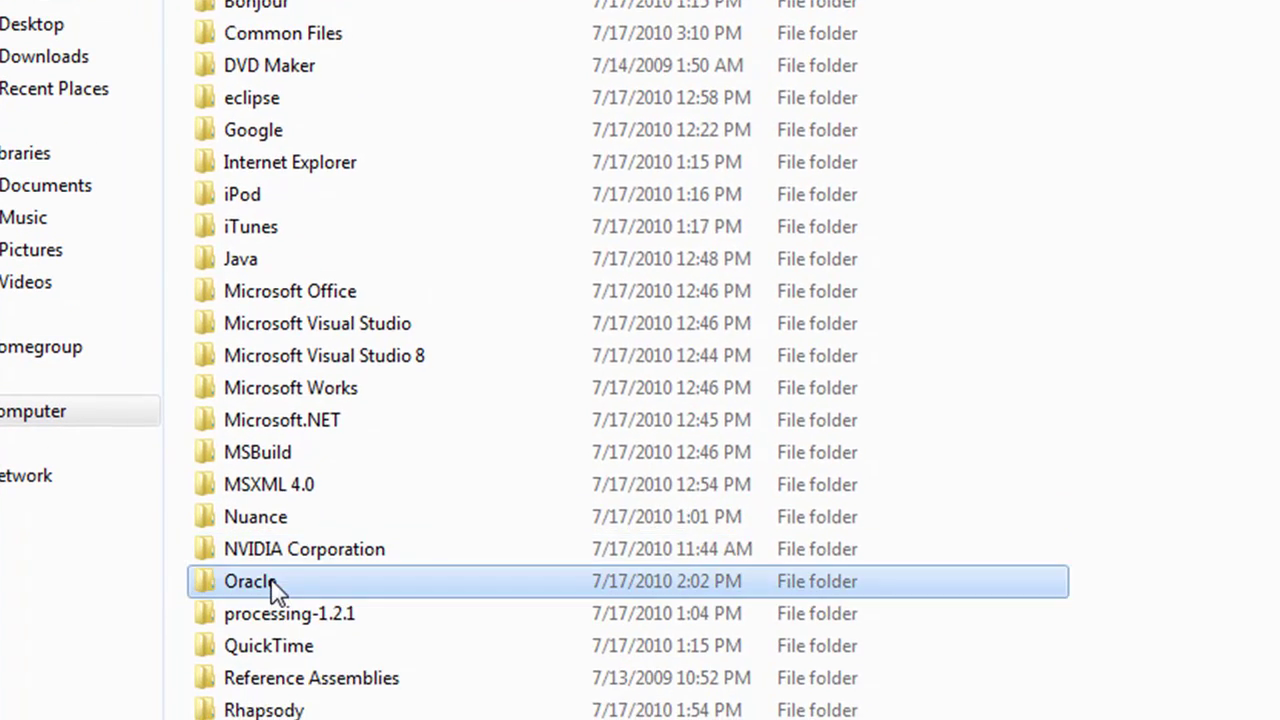
double_click(272, 582)
double_click(264, 36)
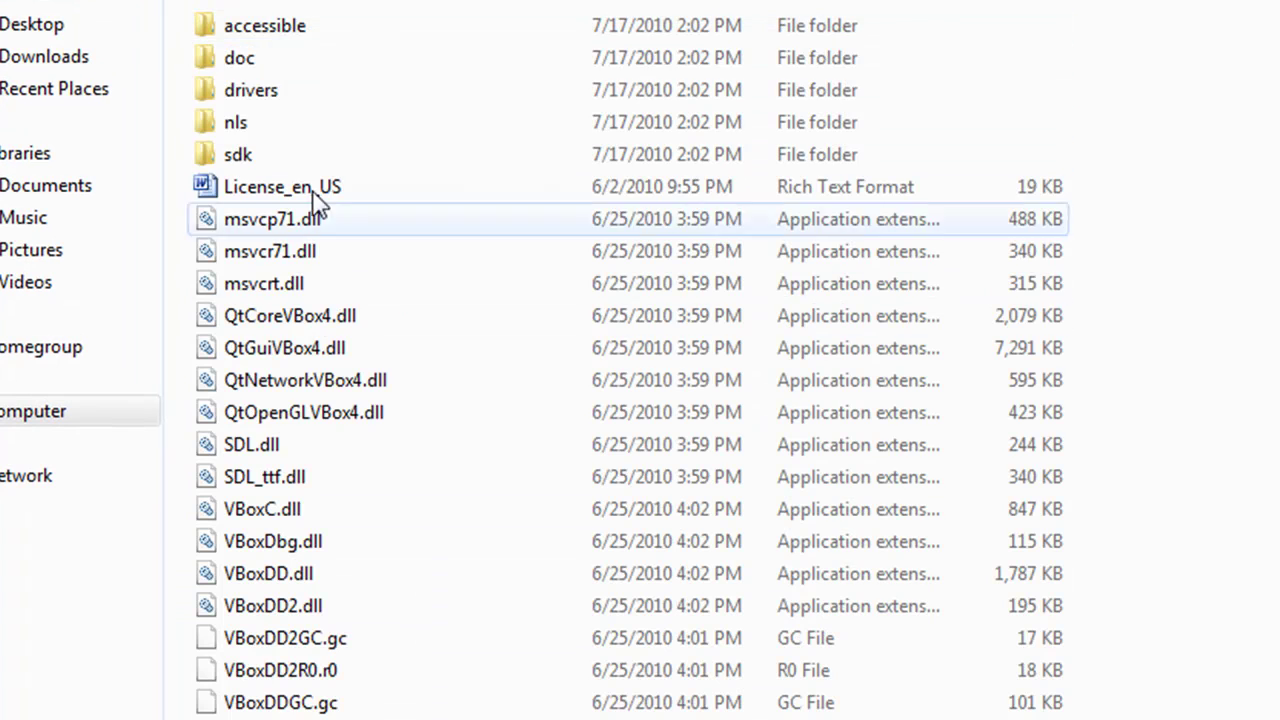
- Find and select the VBoxGuestAdditions disc image among the VirtualBox program files
scroll(443, 451, "down", 5)
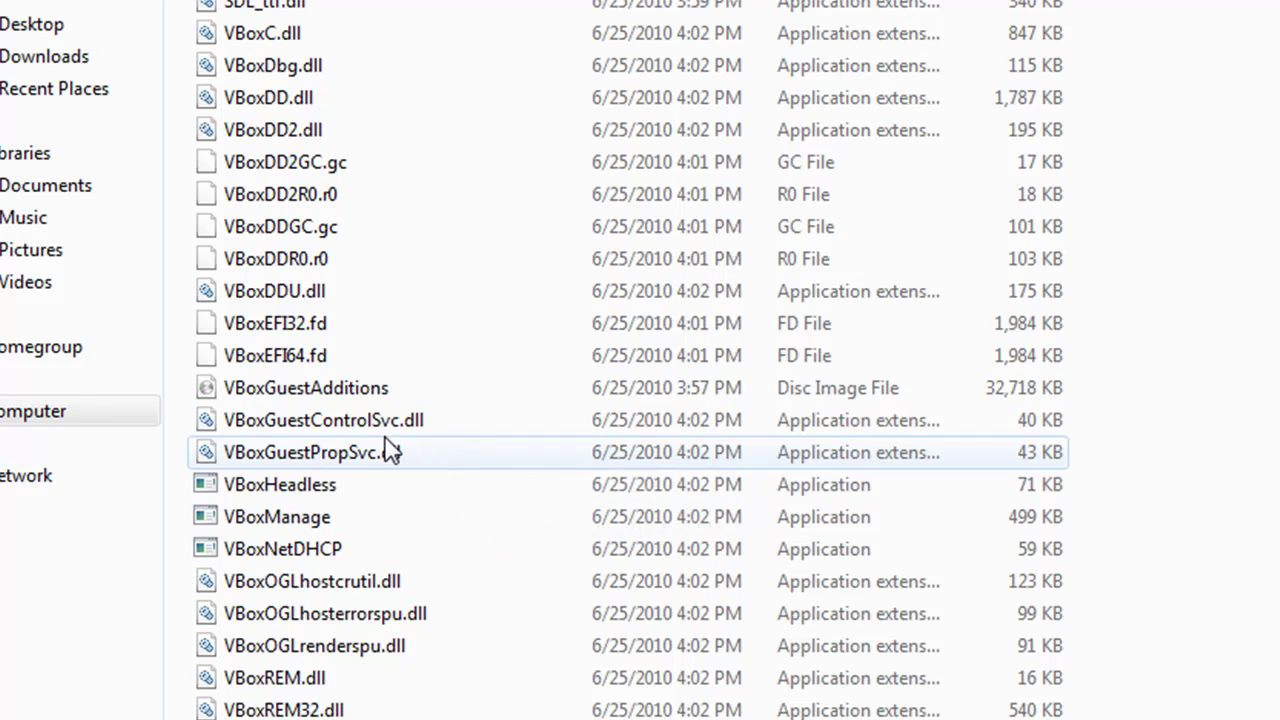
scroll(366, 534, "down", 2)
scroll(375, 533, "down", 3)
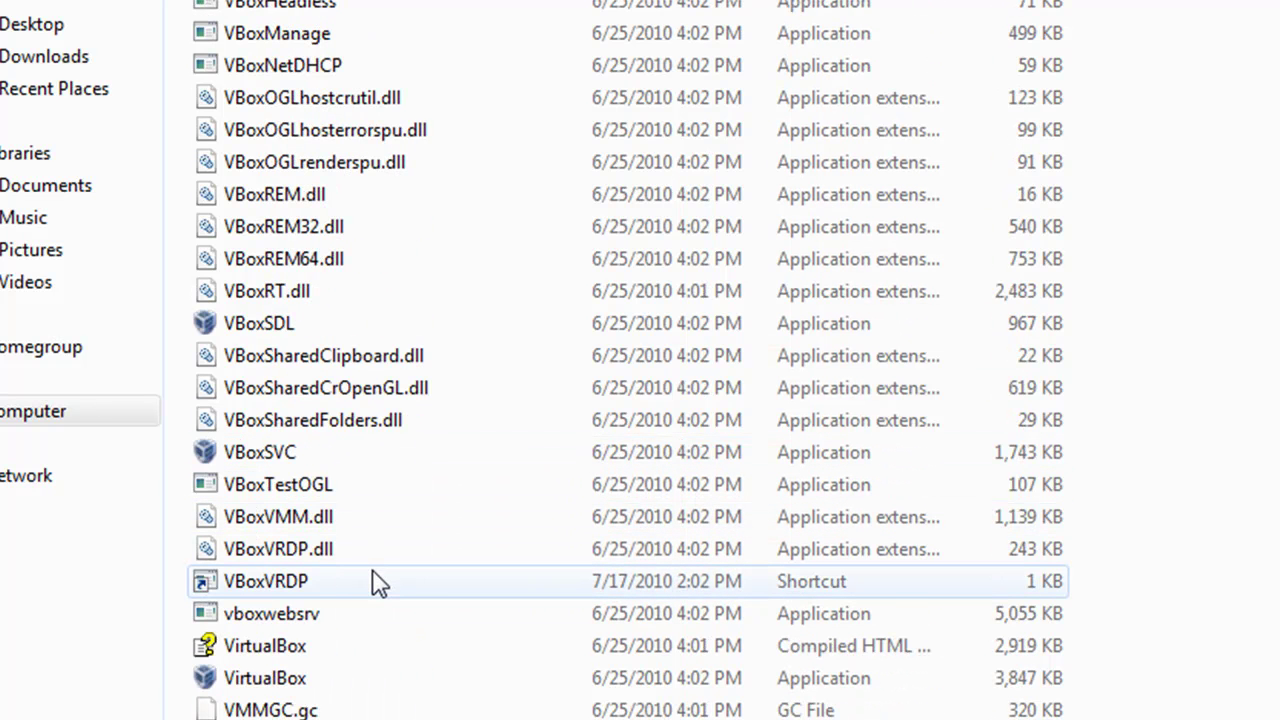
scroll(380, 580, "up", 3)
left_click(345, 190)
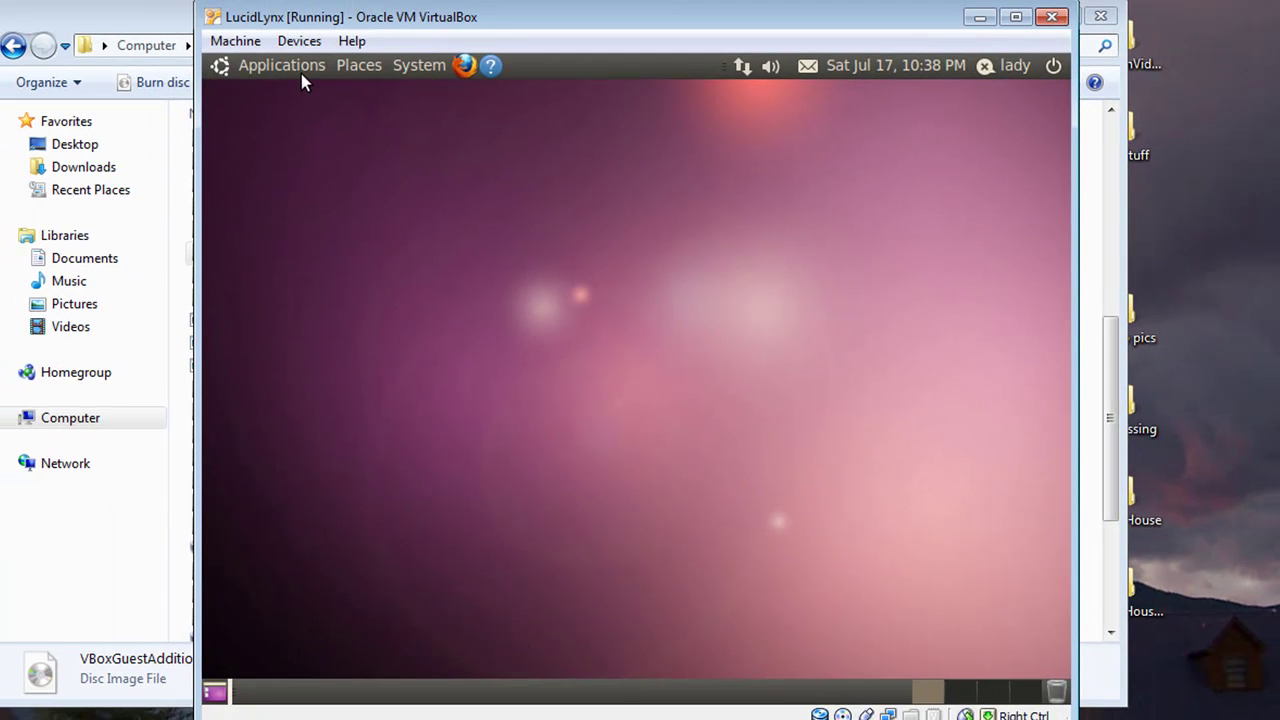
- Return to the LucidLynx virtual machine and run Install Guest Additions again to mount its disc
left_click(299, 41)
mouse_move(319, 68)
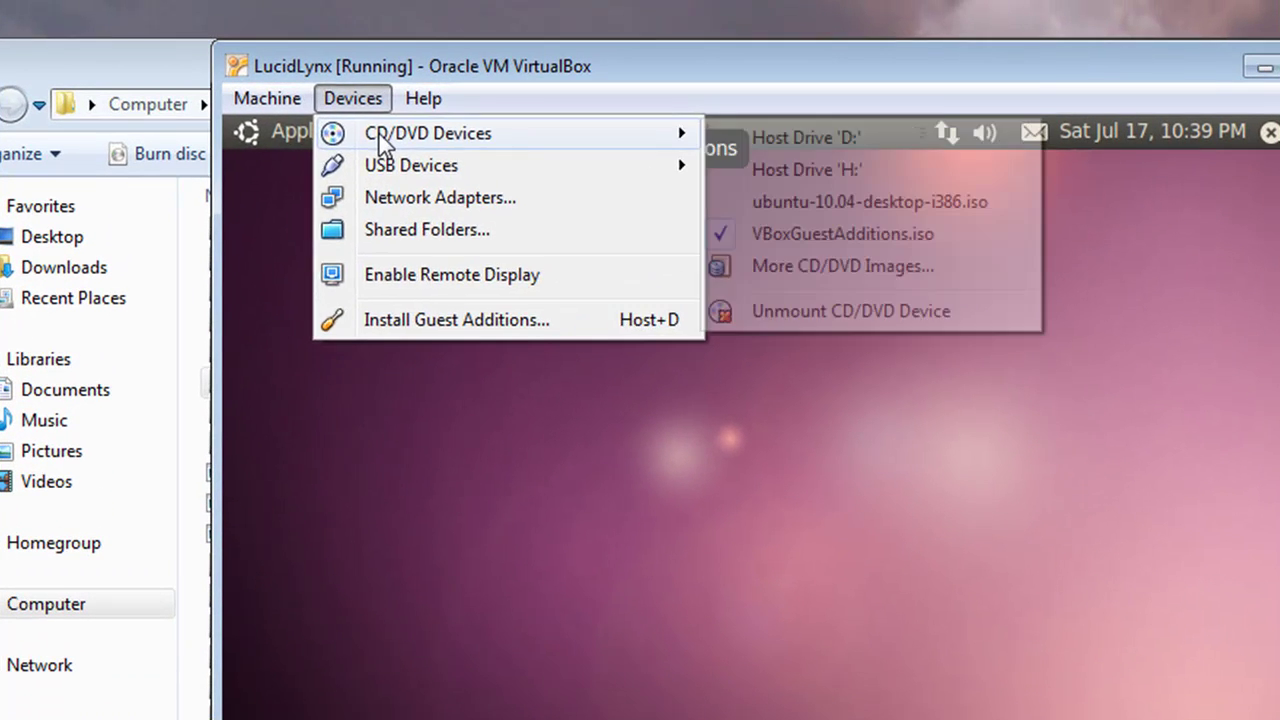
left_click(357, 108)
left_click(356, 106)
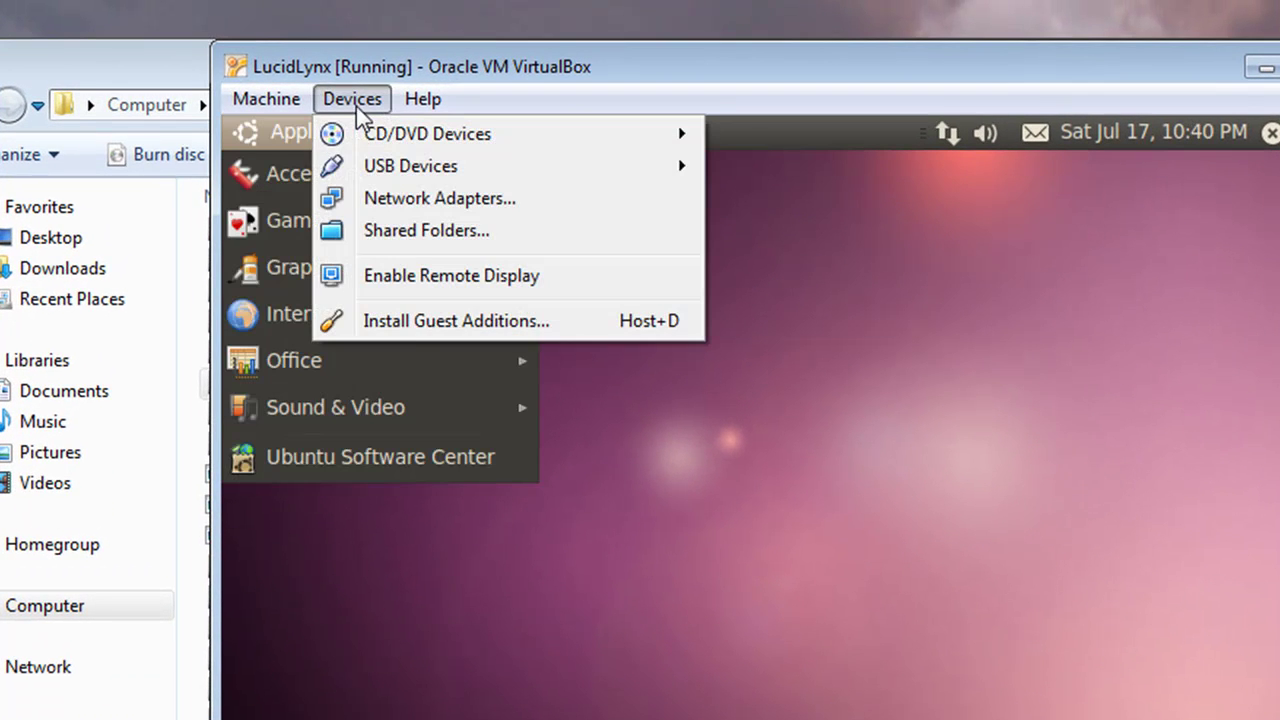
left_click(470, 322)
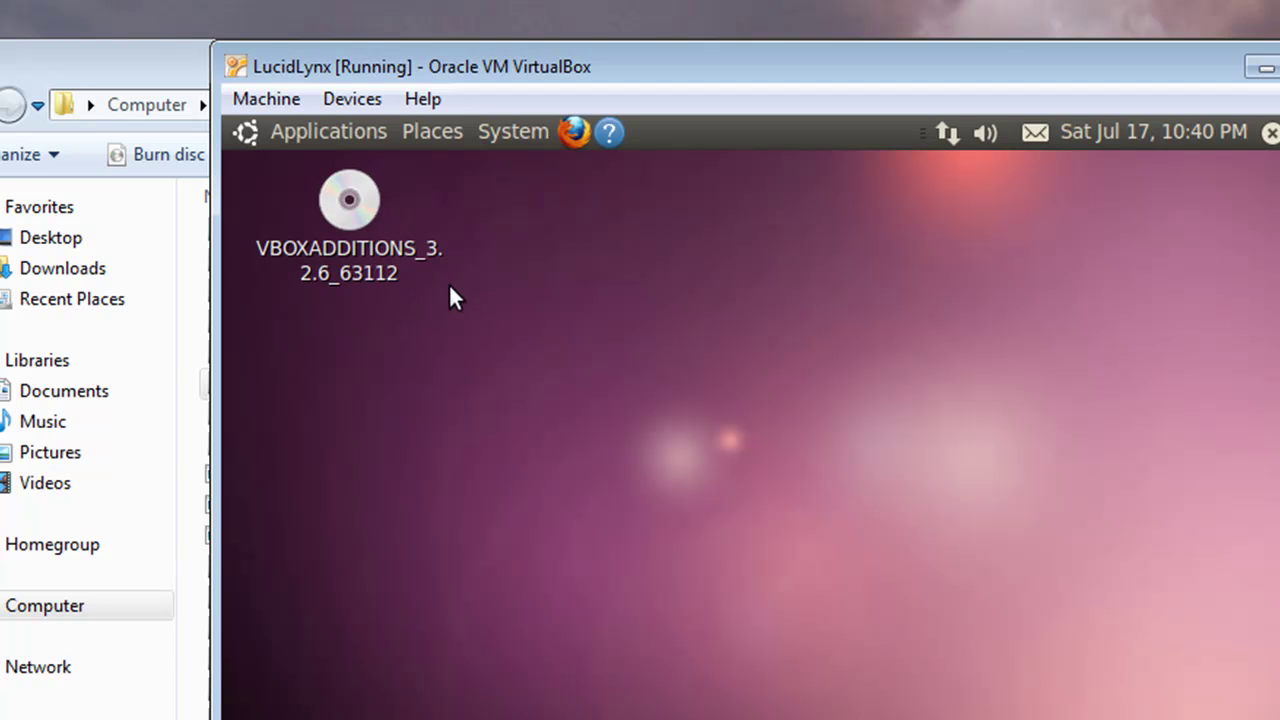
- Check that the VBOXADDITIONS_3.2.6_63112 disc is listed among the guest's places and open it from the desktop
left_click(443, 134)
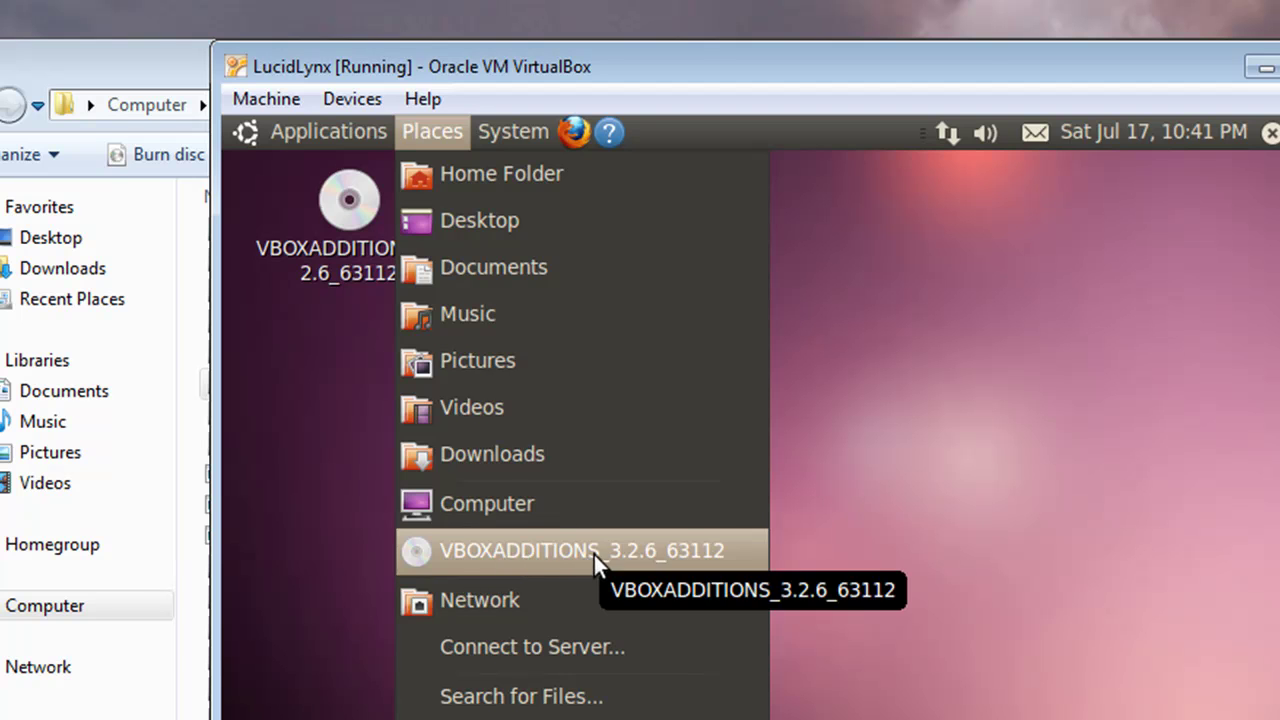
left_click(653, 378)
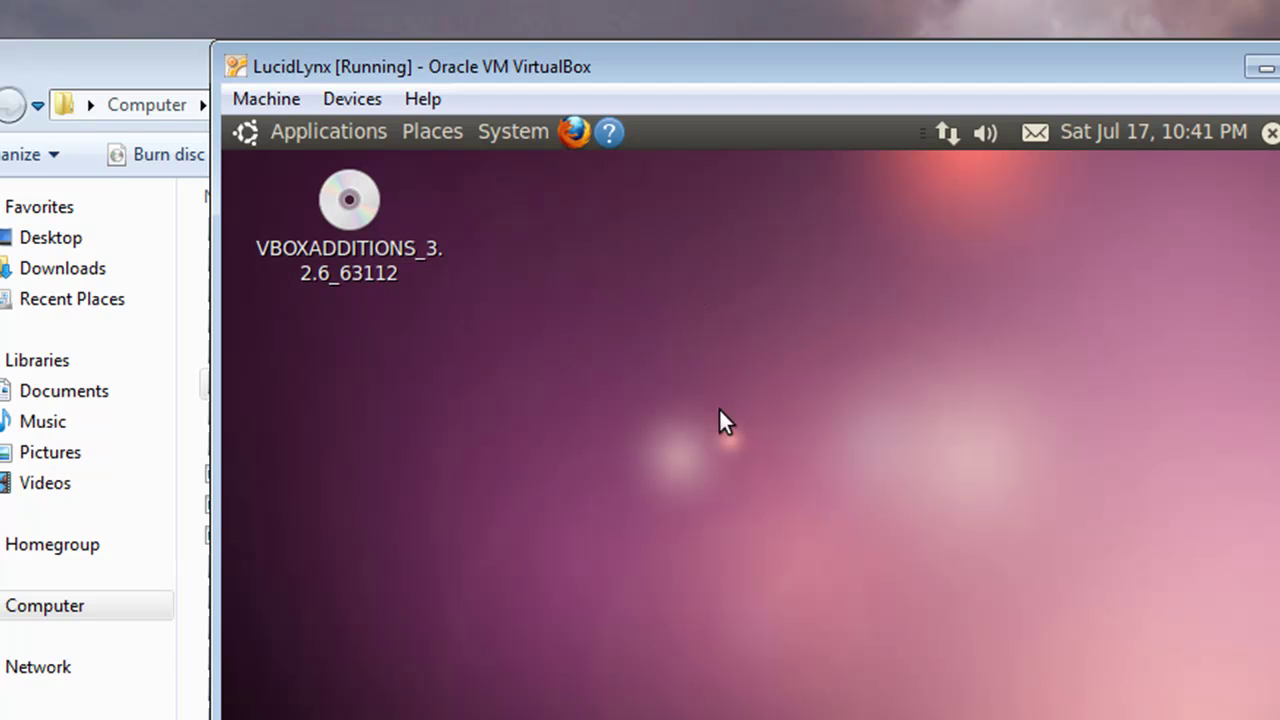
left_click(362, 229)
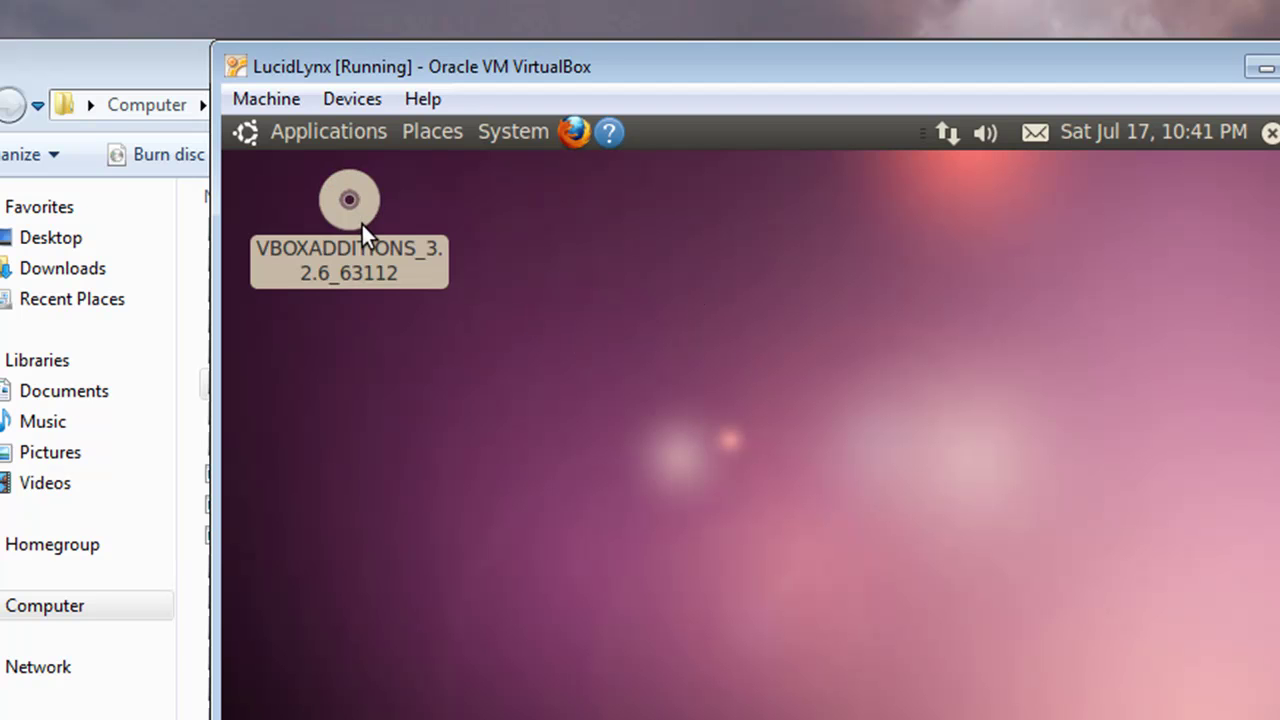
double_click(360, 230)
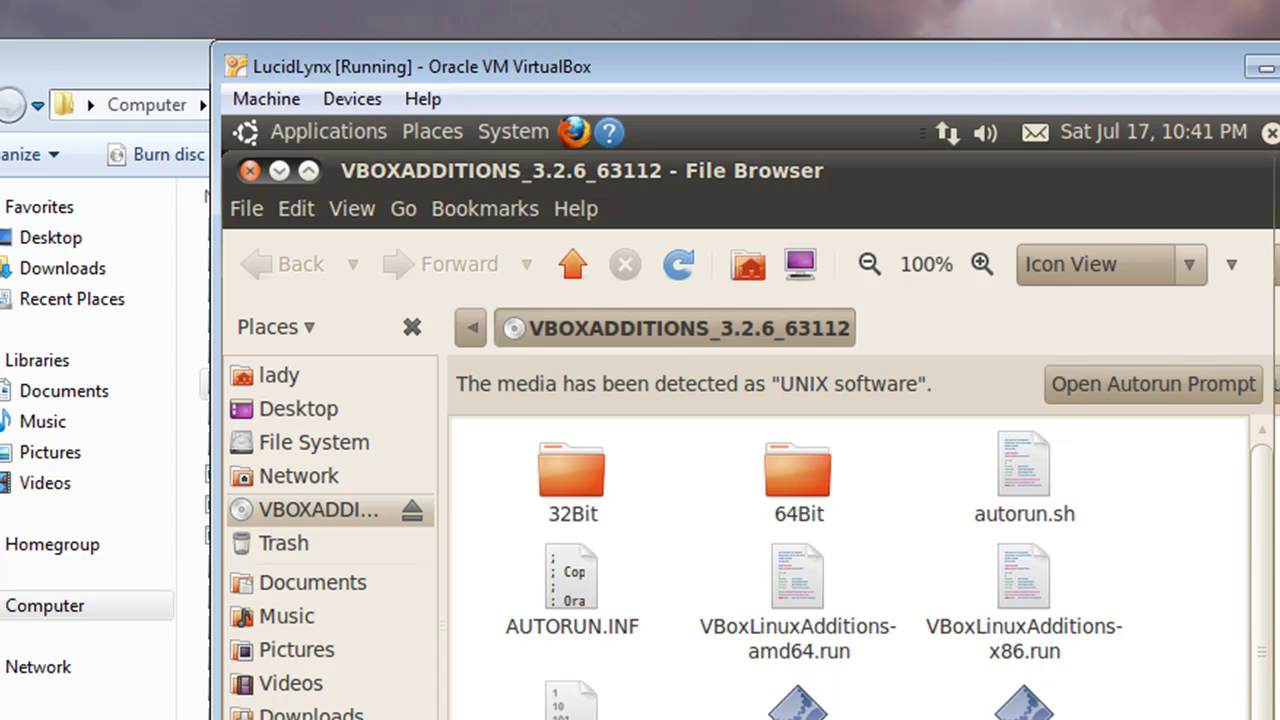
- Identify the VBoxLinuxAdditions-x86.run installer on the Guest Additions disc and close the file browser
scroll(850, 570, "down", 1)
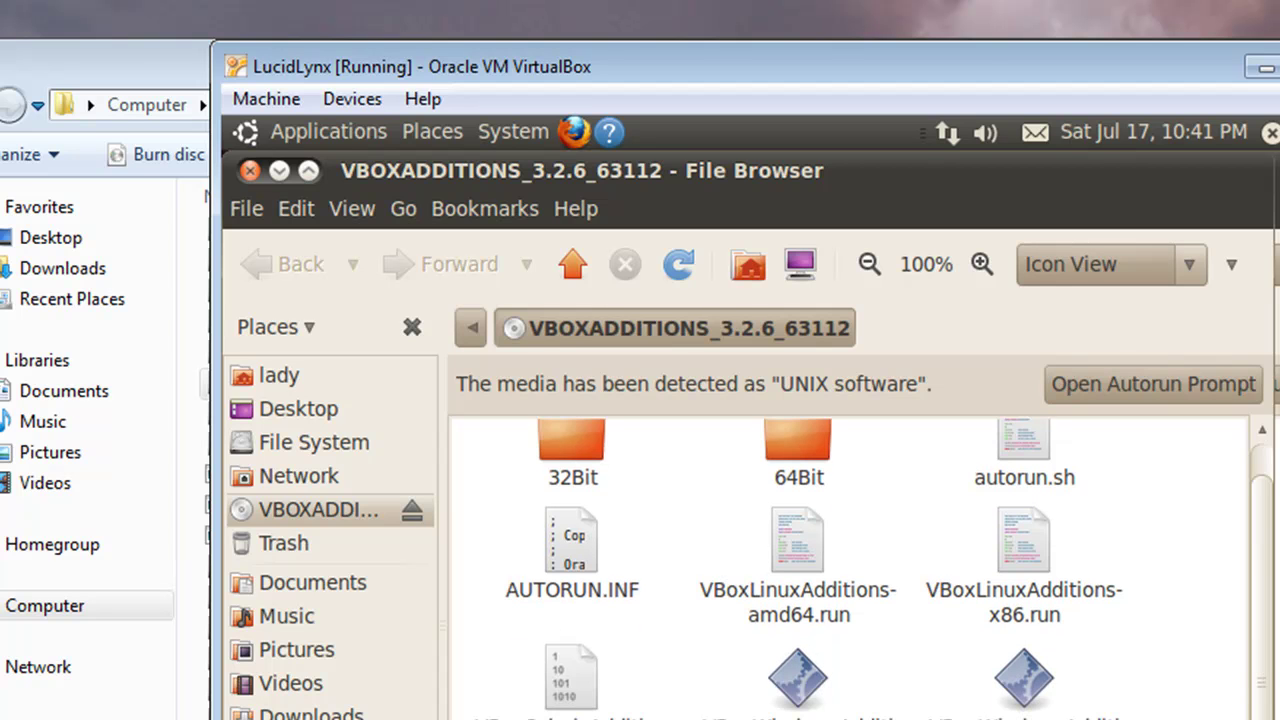
left_click(843, 588)
left_click(1020, 576)
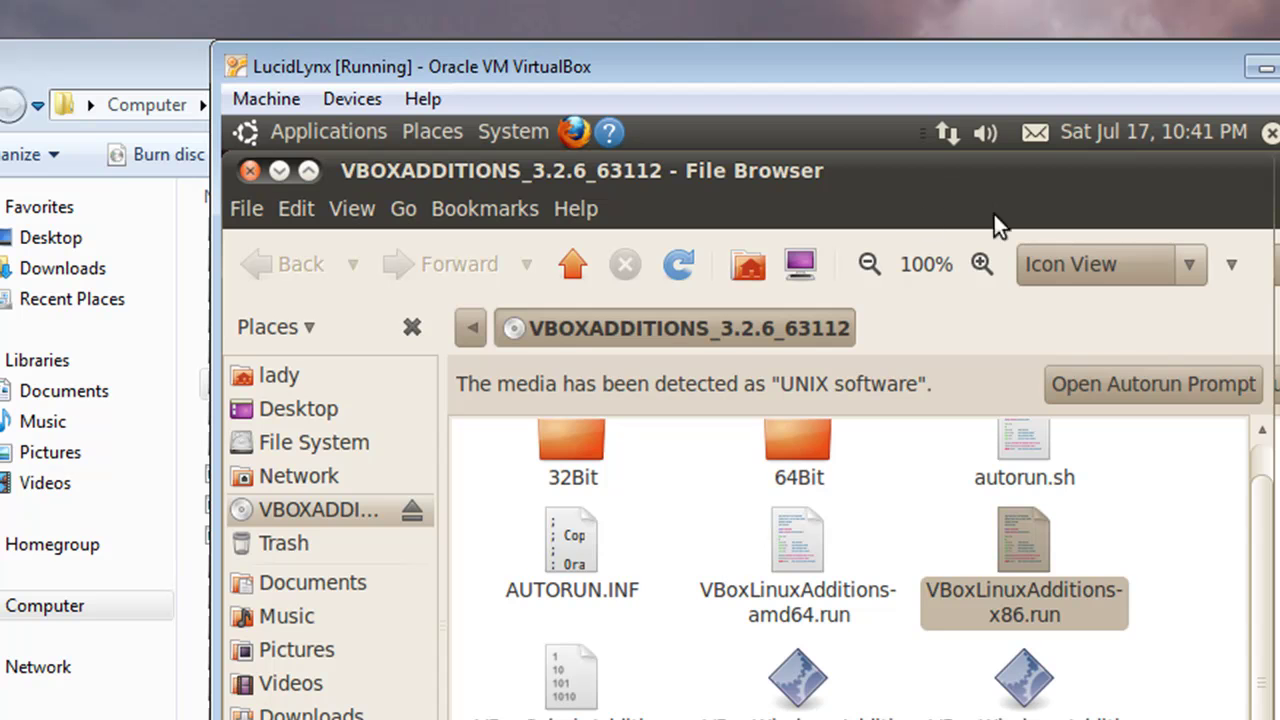
double_click(262, 168)
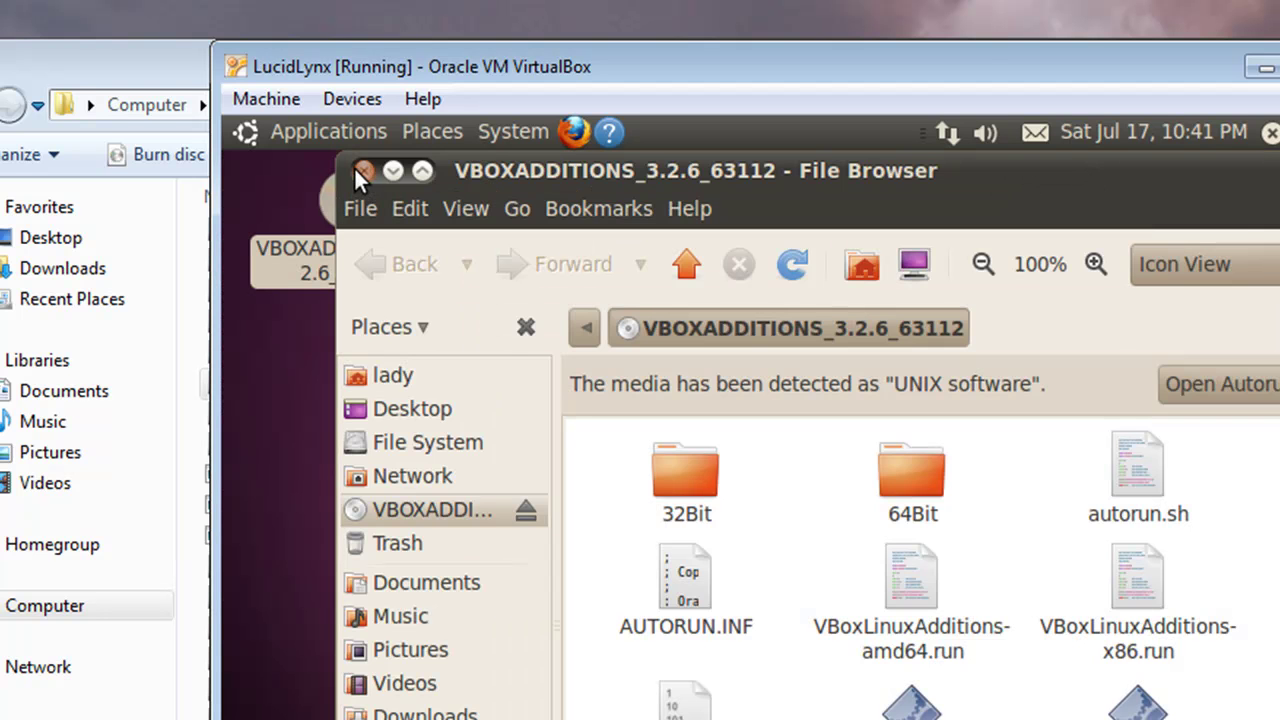
left_click(359, 168)
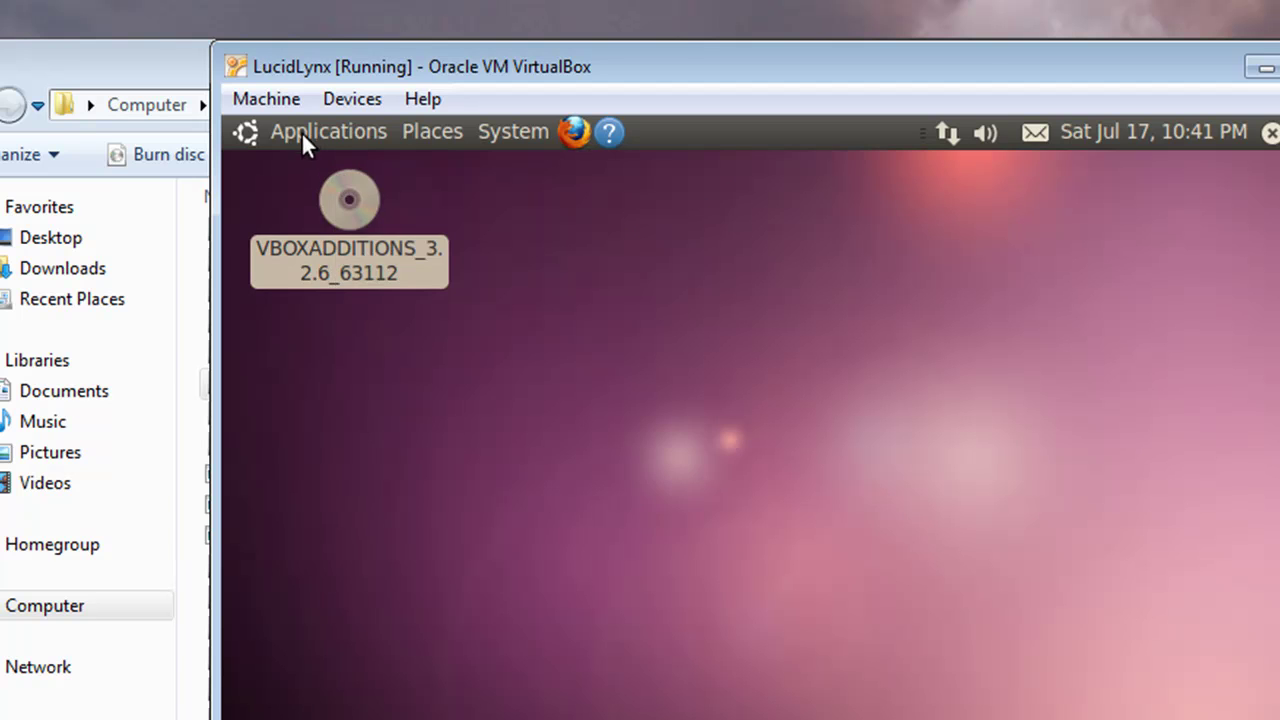
- Open a terminal in the Ubuntu guest and change to the root directory with "cd /"
left_click(317, 135)
mouse_move(322, 210)
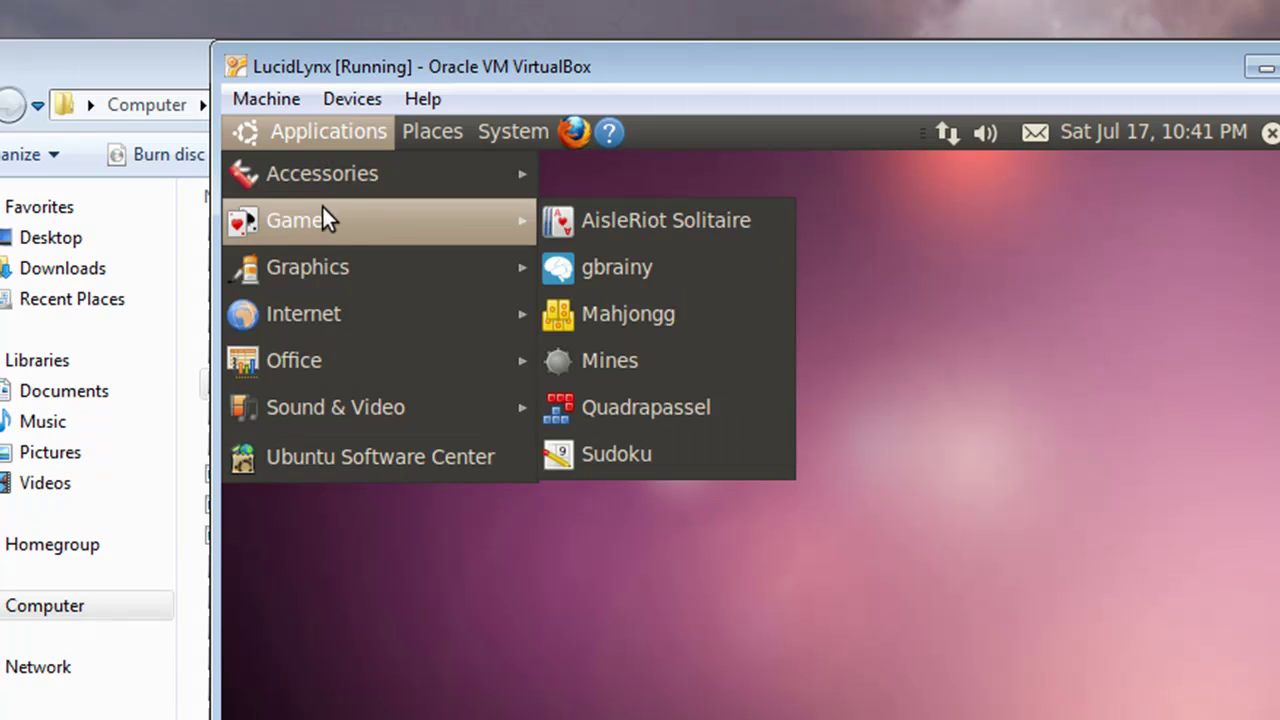
mouse_move(340, 173)
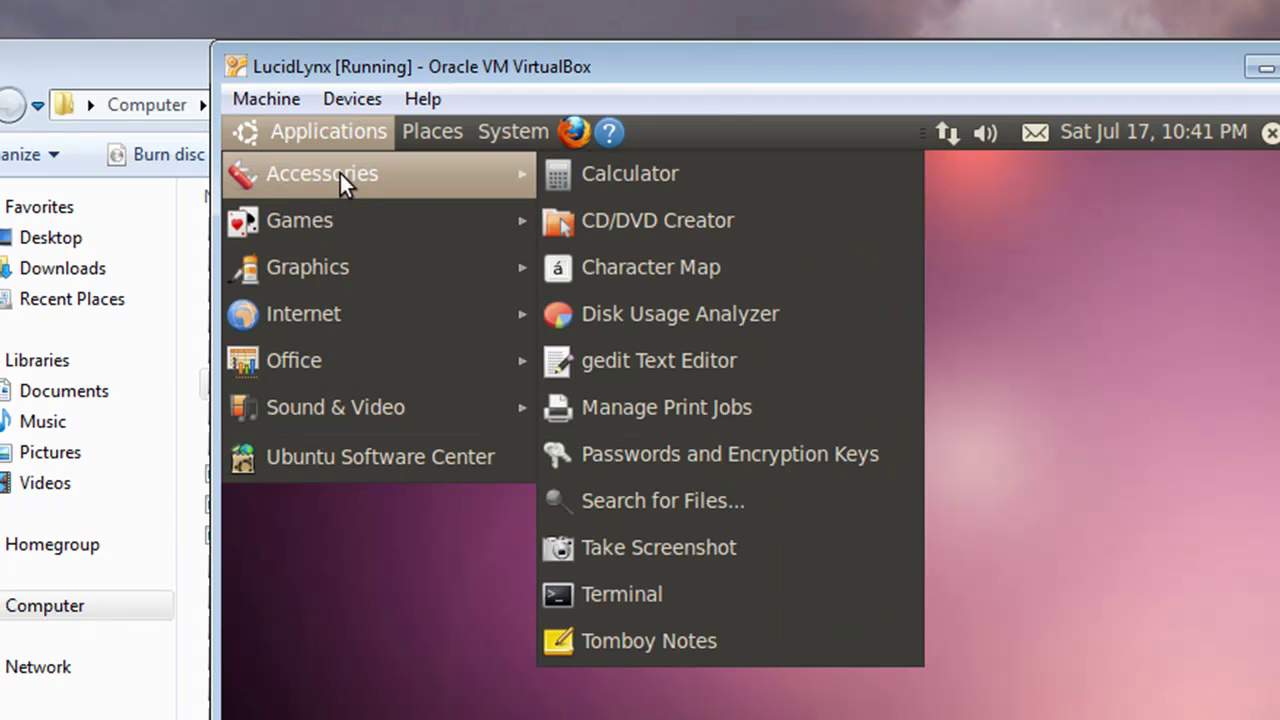
left_click(671, 594)
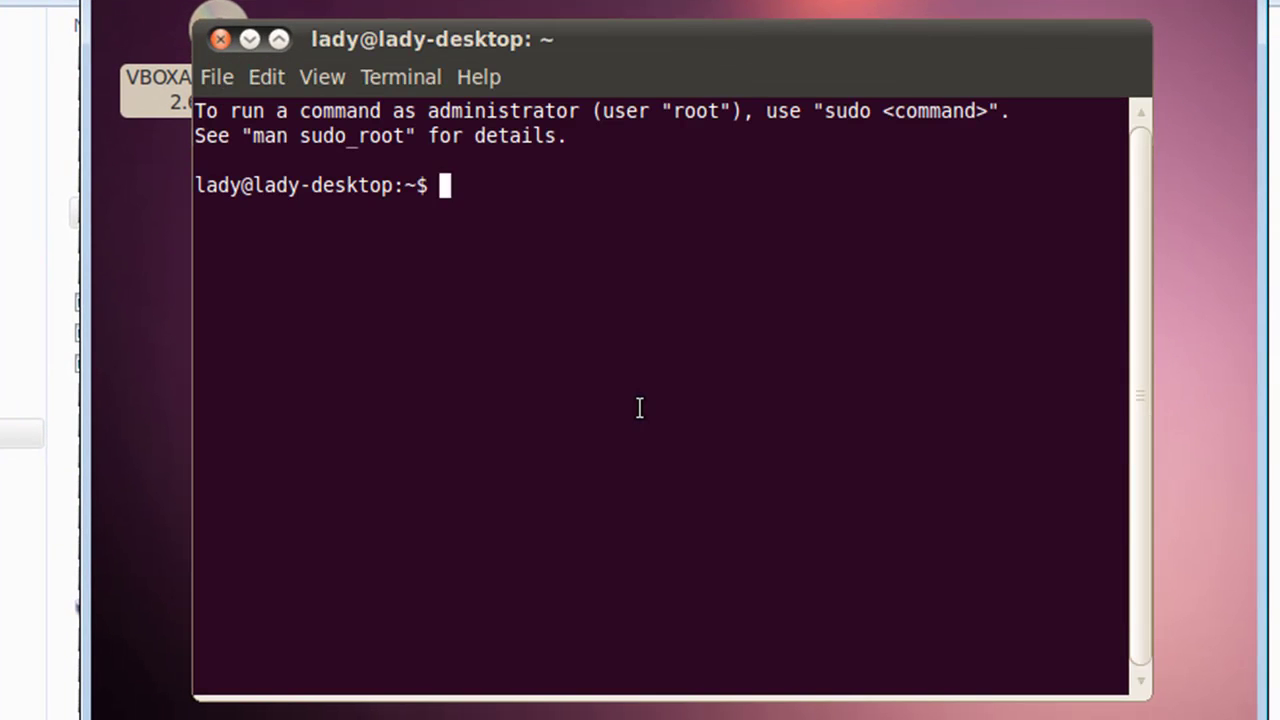
type("cd /")
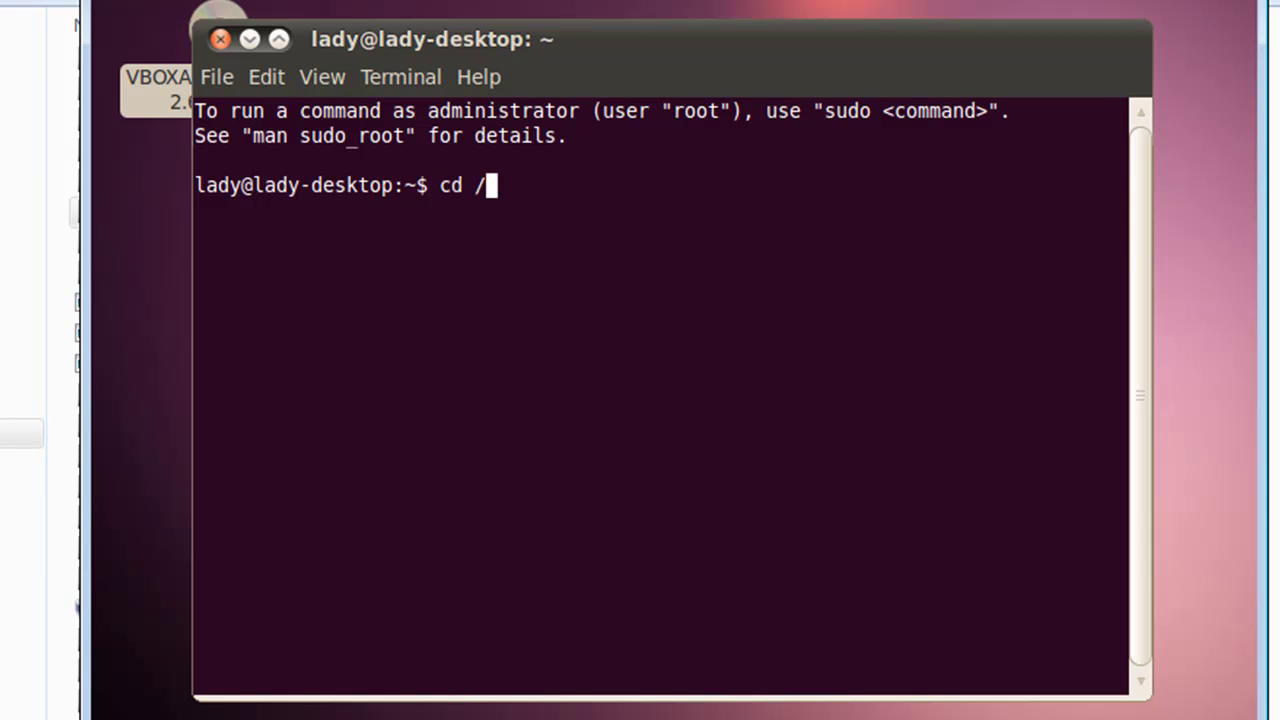
key("Return")
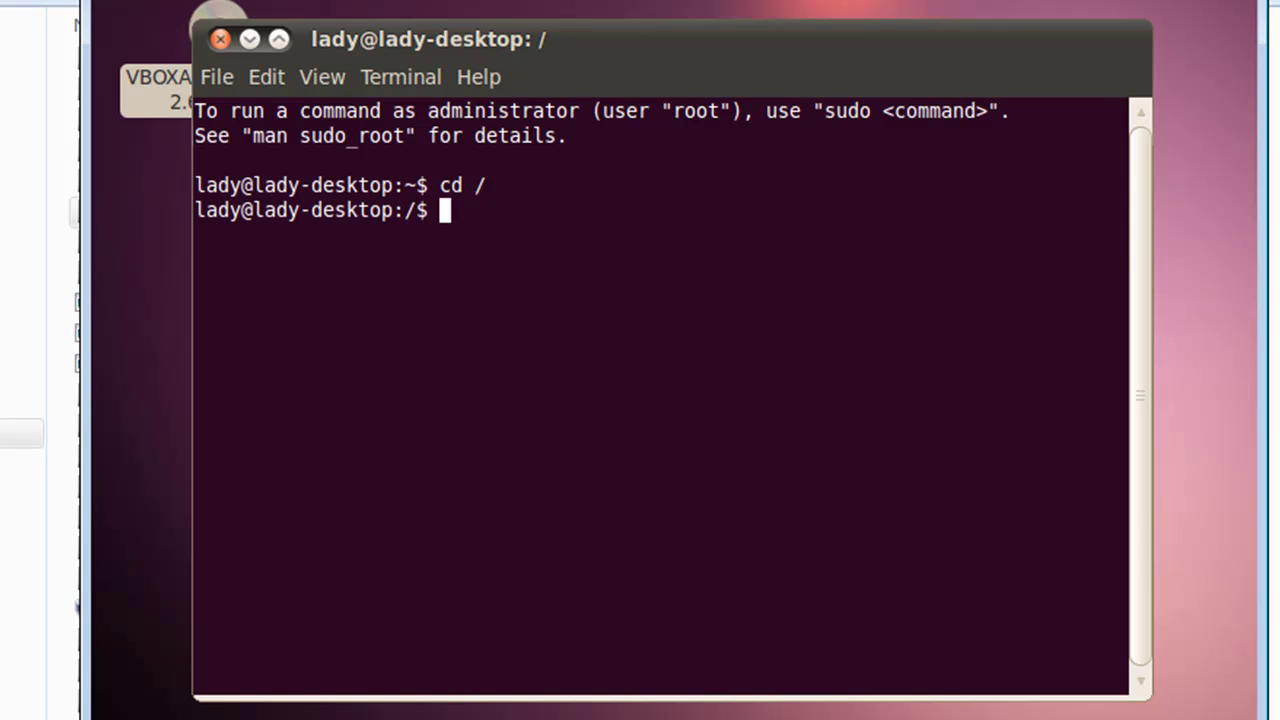
- Print the working directory with "pwd" and list the root directory's contents with "ls -l"
type("pwd")
key("Return")
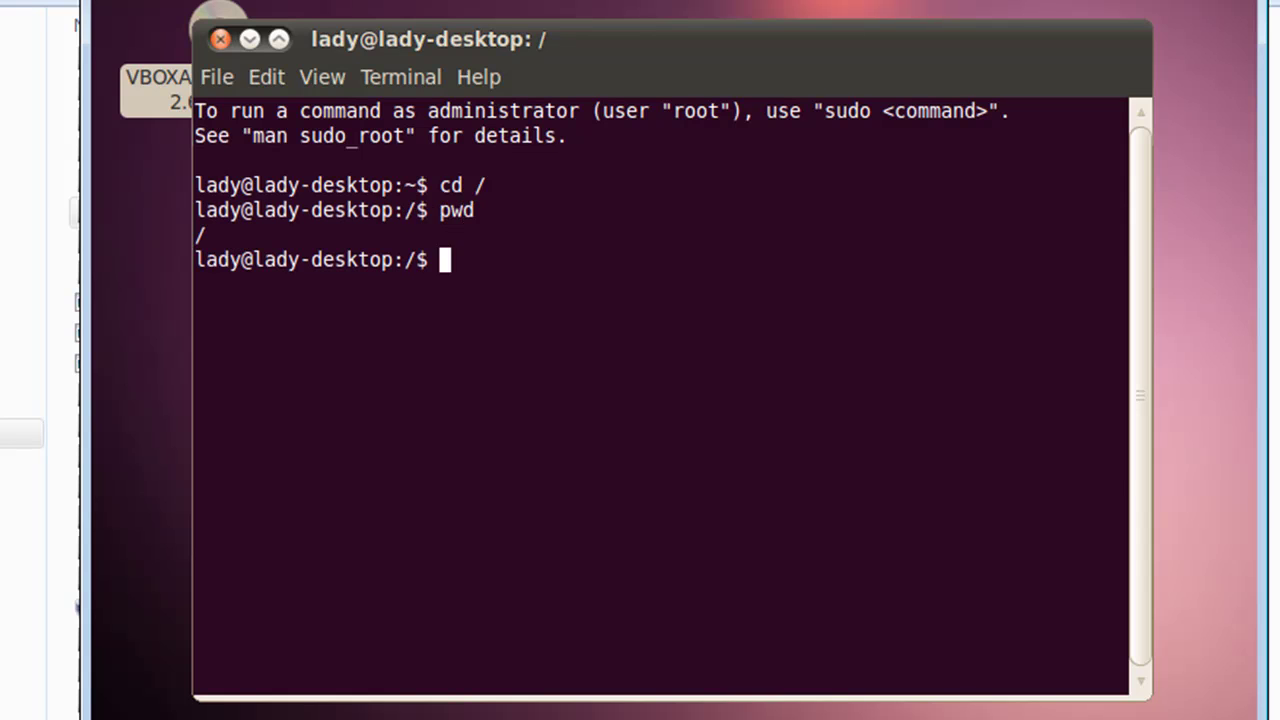
type("ls -l")
key("Return")
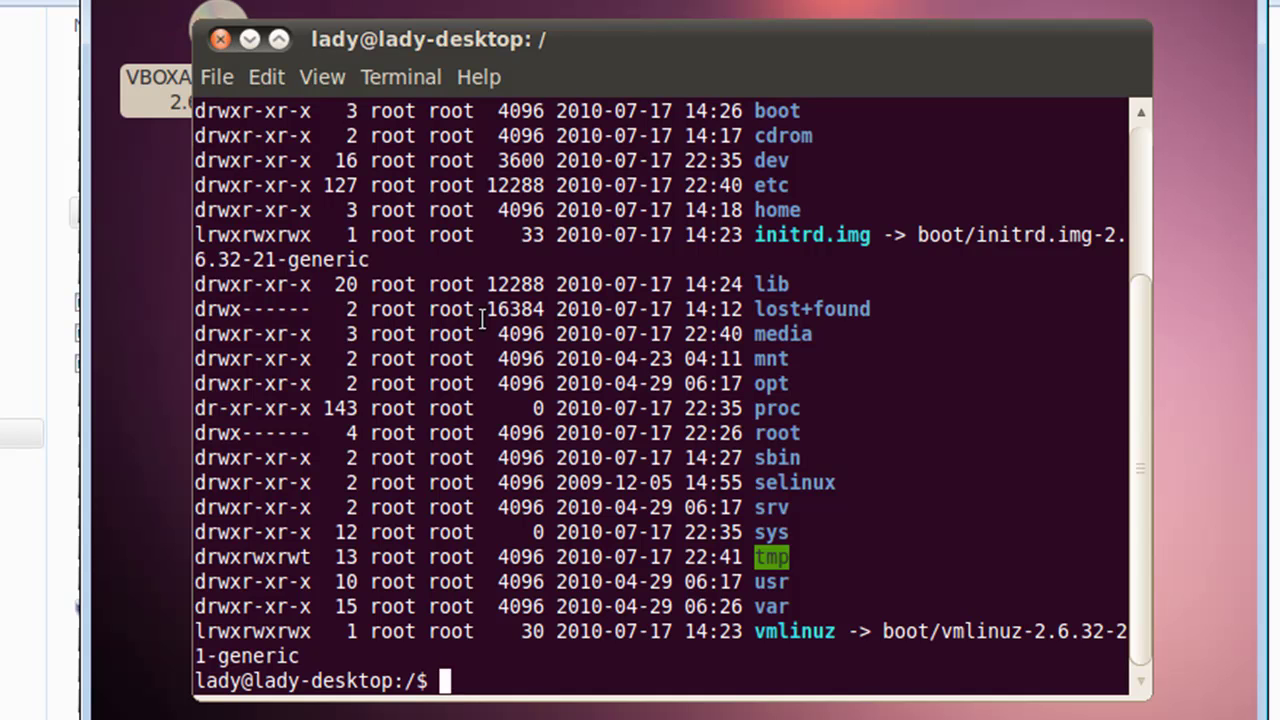
- Change to the media directory with "cd media" and list its contents with "ls"
type("cd media")
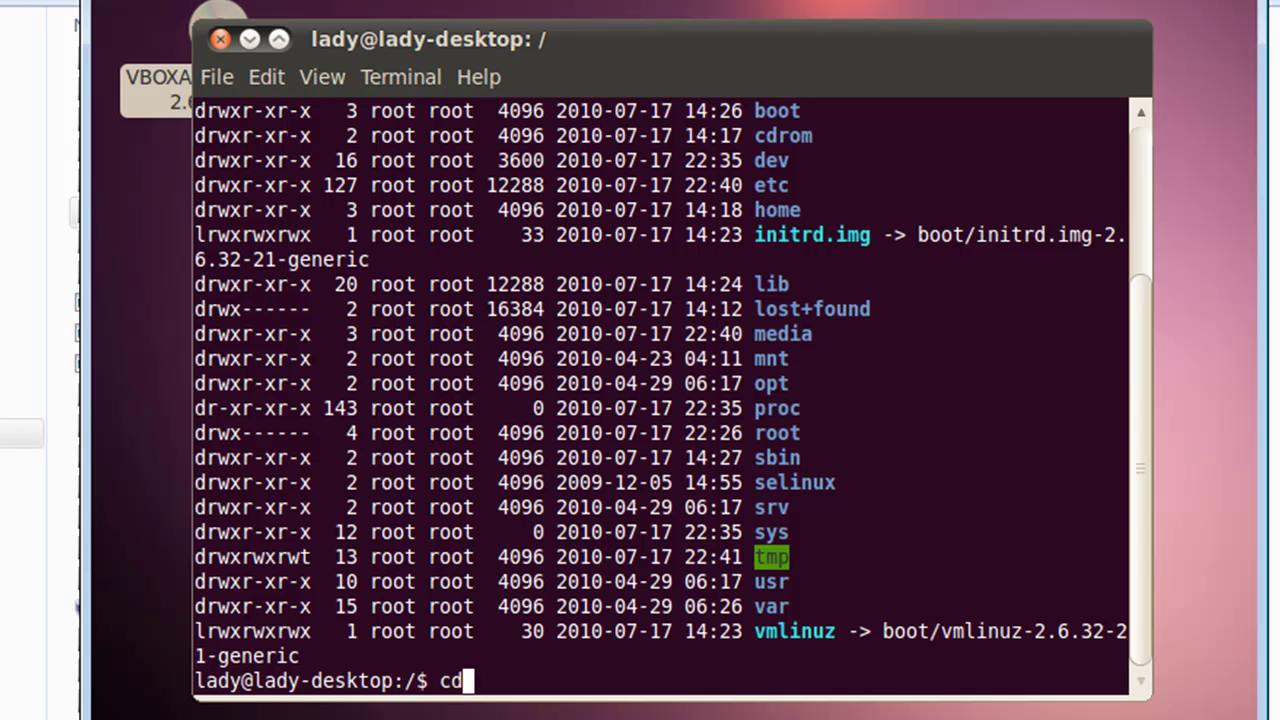
key("Return")
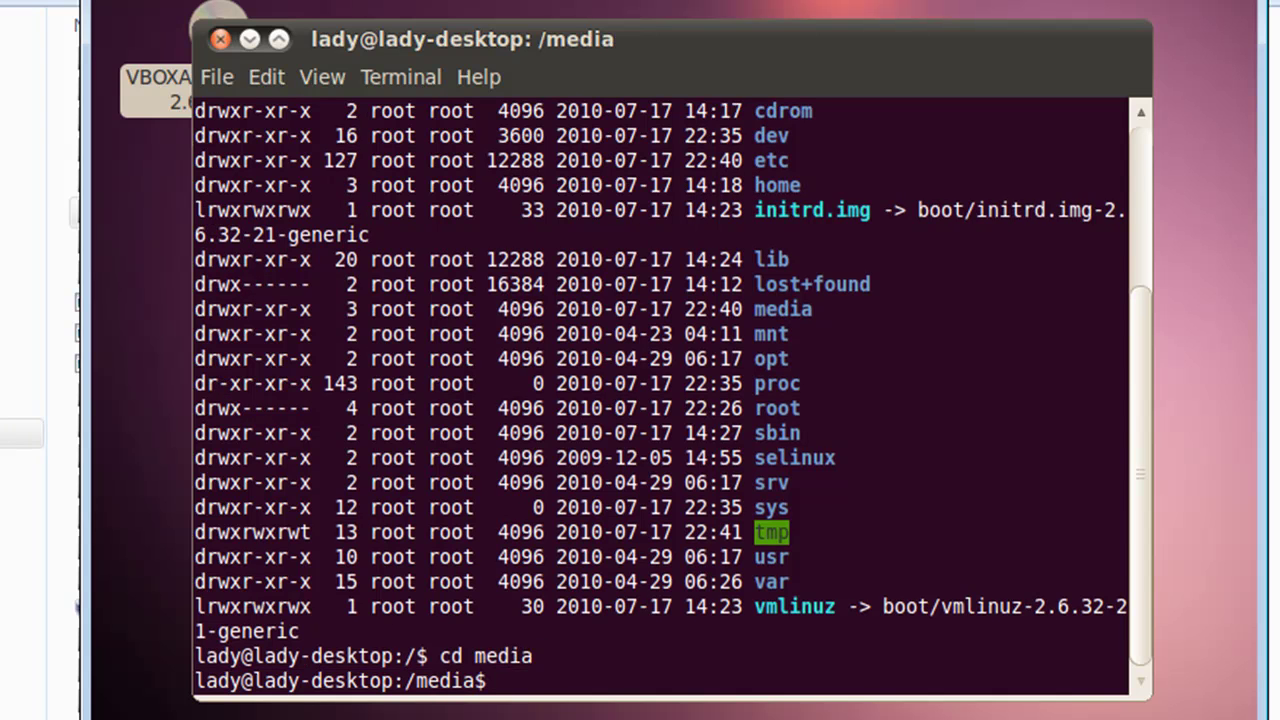
type("ls")
key("Return")
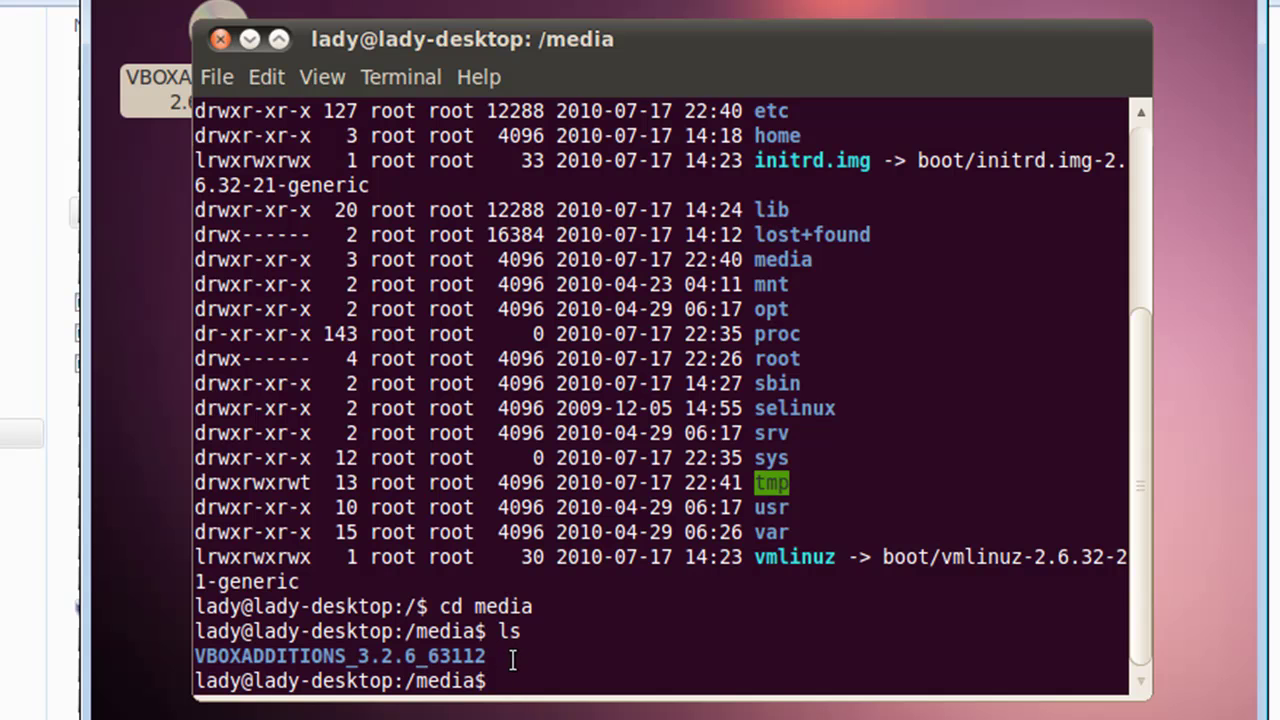
- Change into the Guest Additions disc directory with "cd VBOX*" and list its files with "ls -l"
type("cd VBOX*")
key("Return")
type("ls -l")
key("Return")
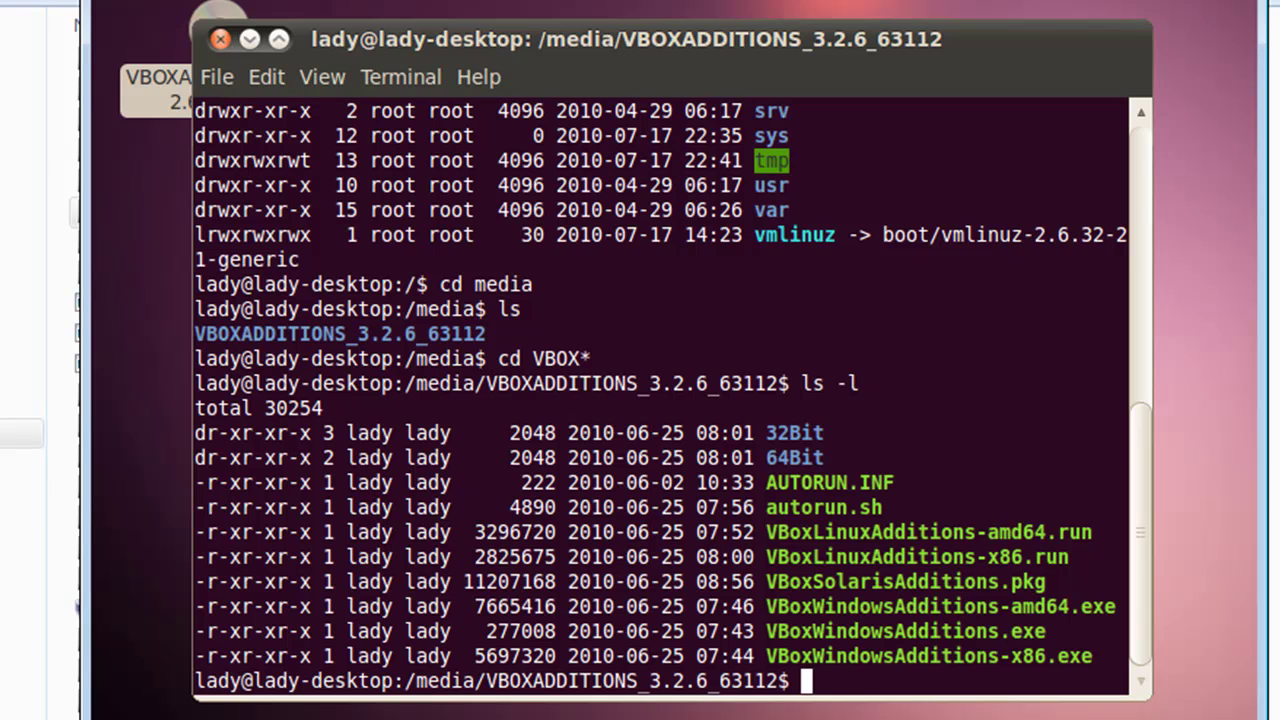
- Run the 32-bit Linux Guest Additions installer as superuser with "sudo ./VBoxLinuxAdditions-x86.run"
type("sudo ")
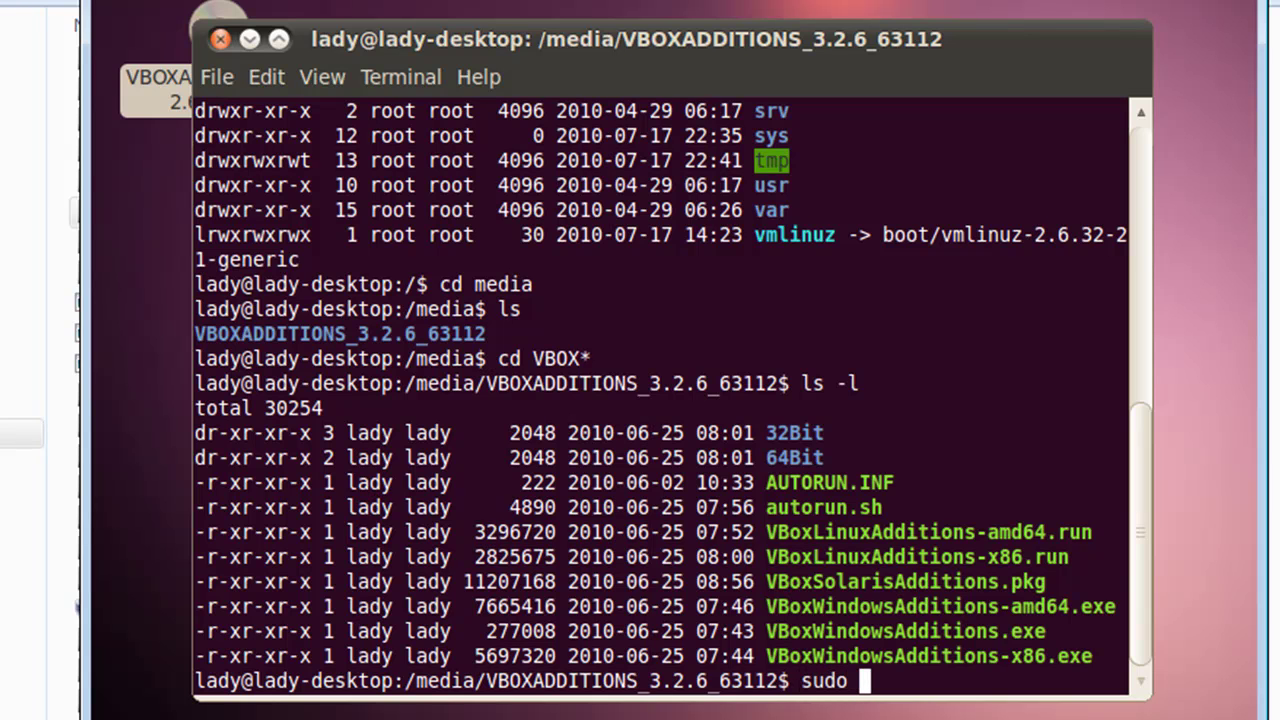
type("./VBox")
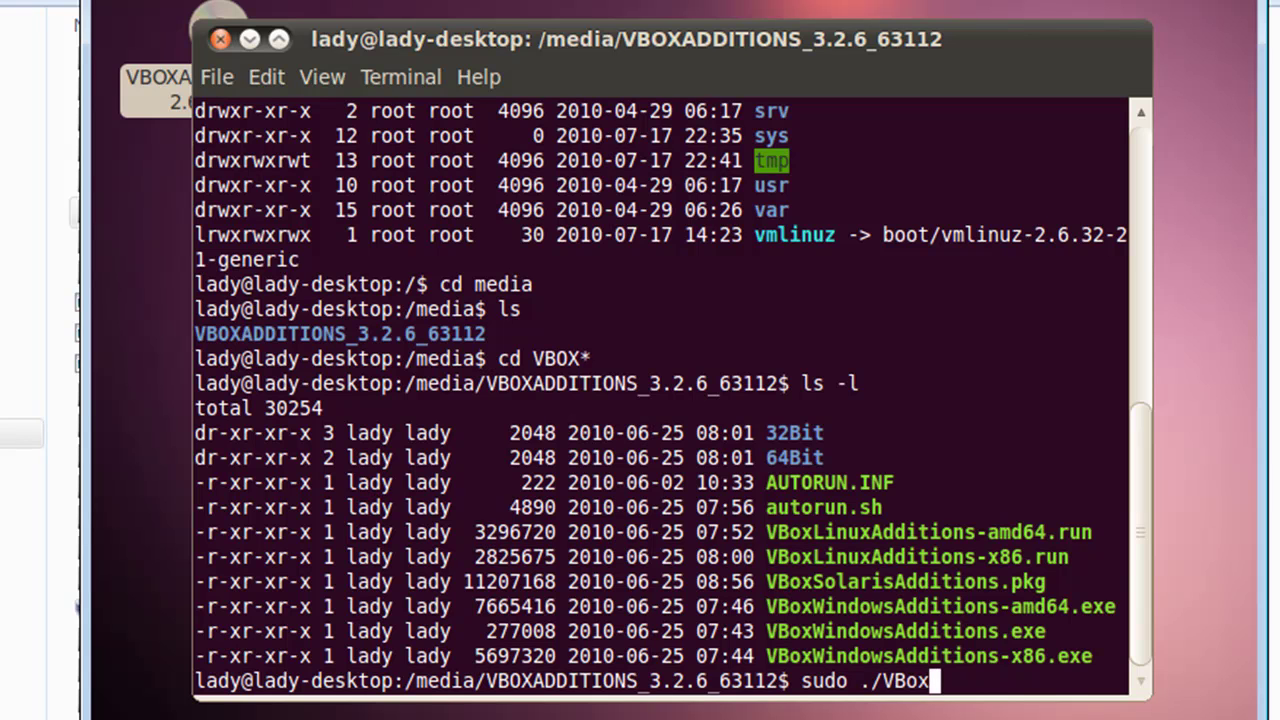
type("Linux")
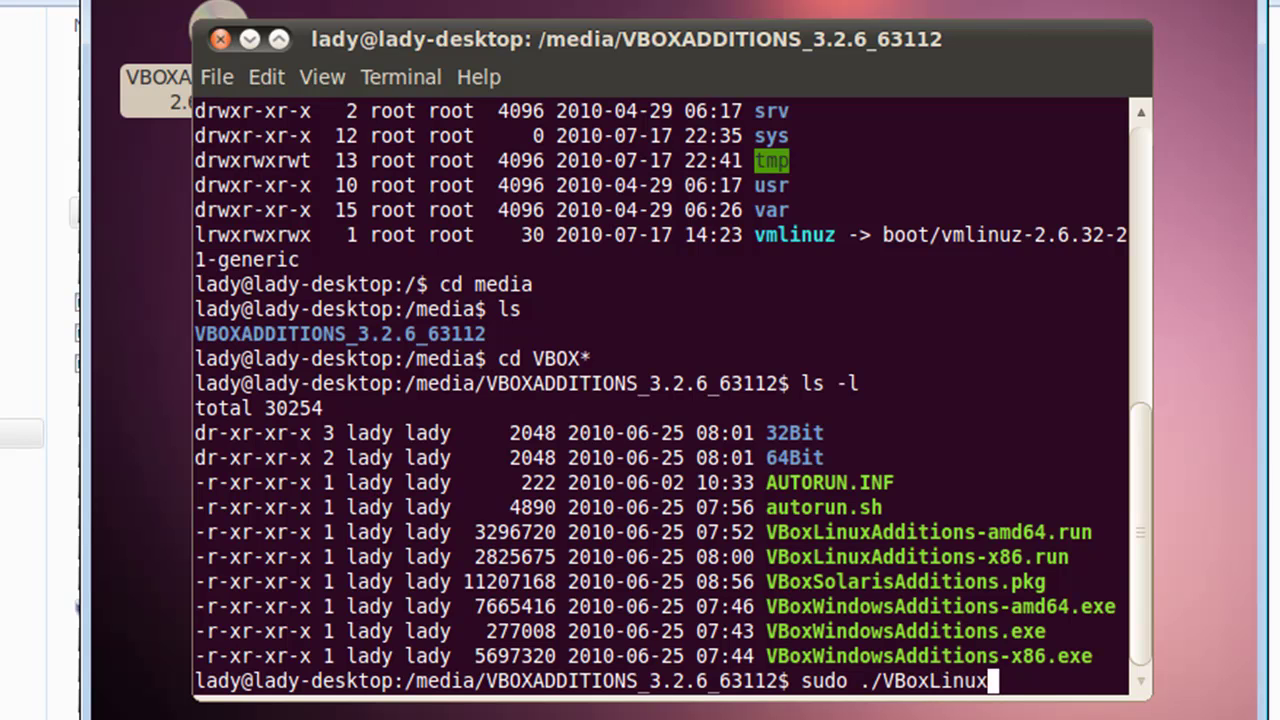
type("Addition")
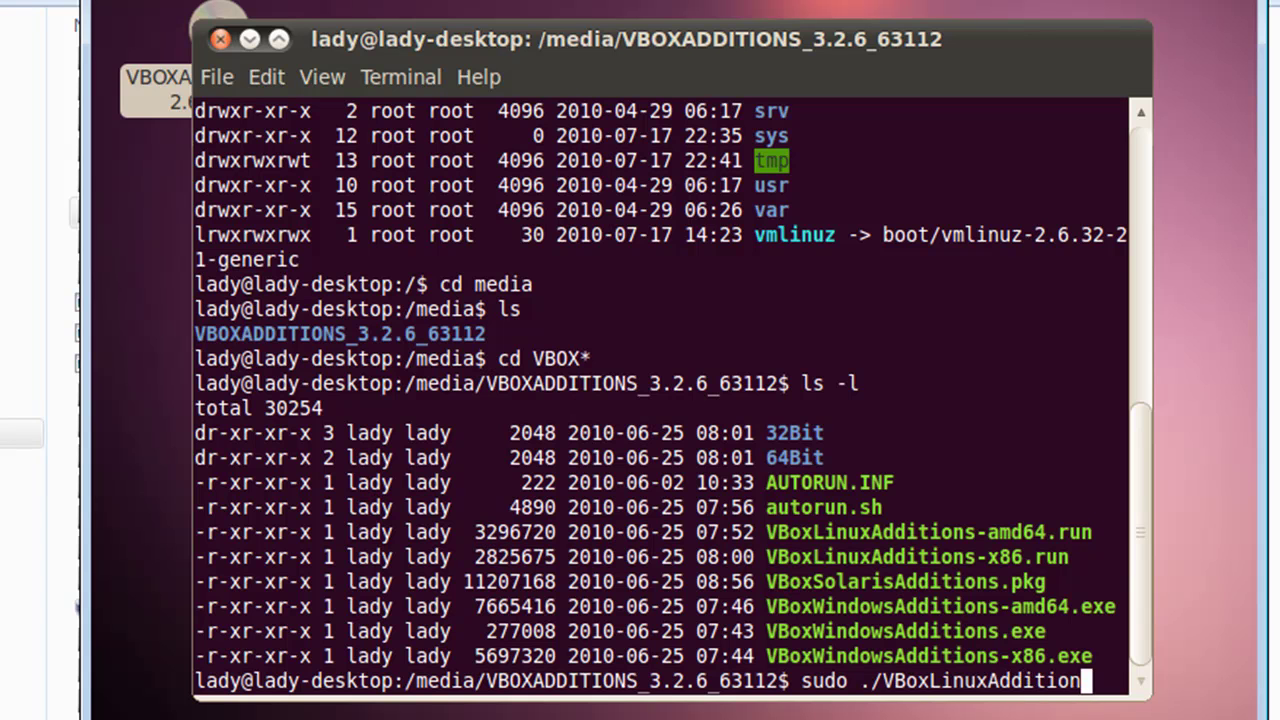
type("s")
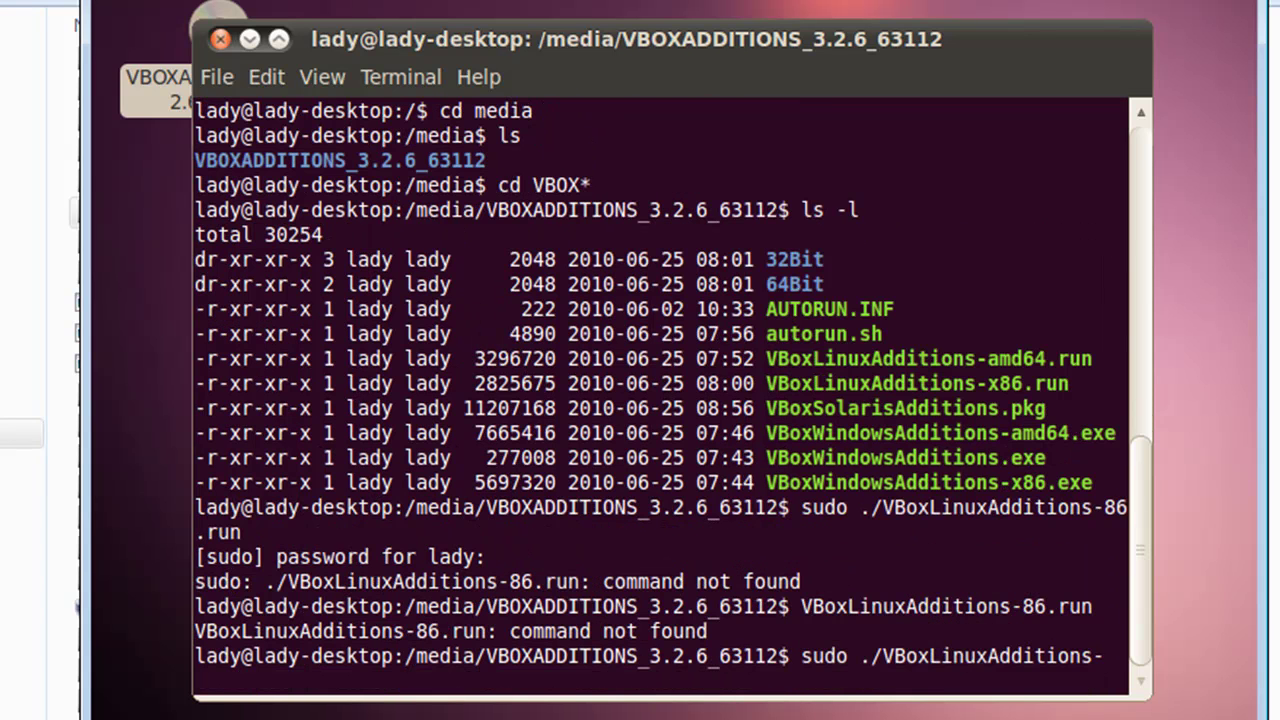
type("x86")
type(".run")
key("Return")
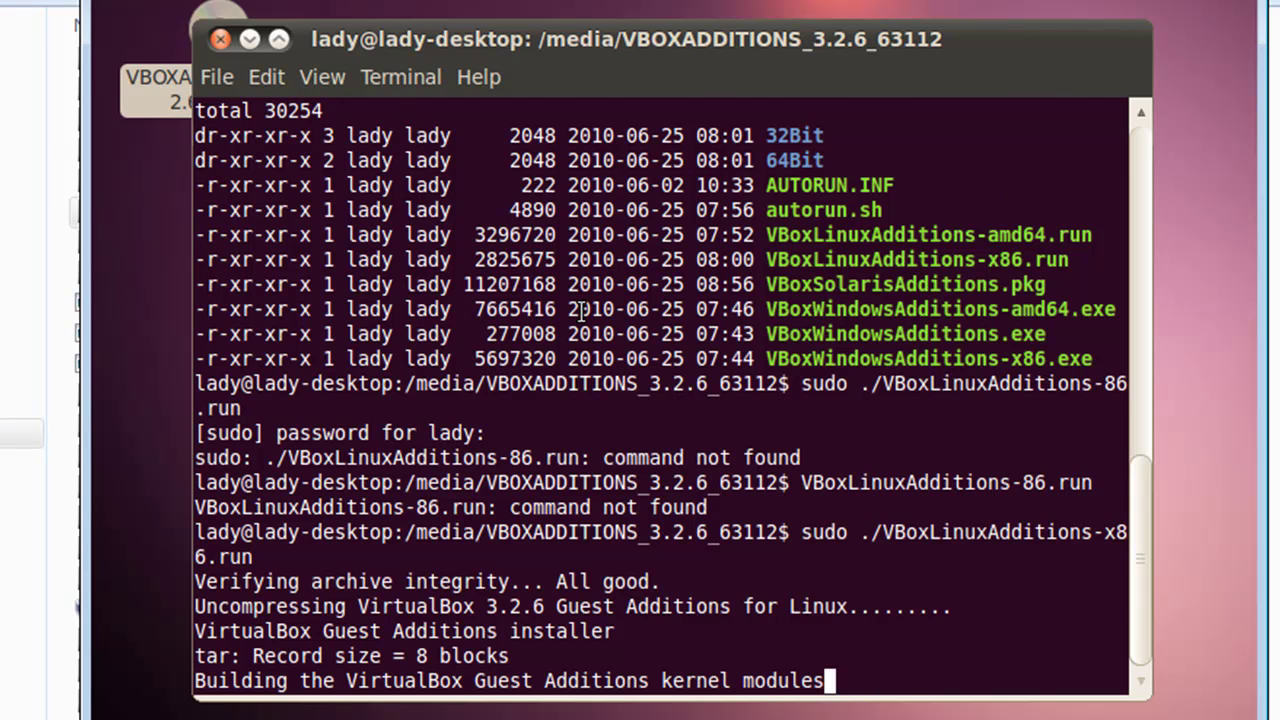
key("Return")
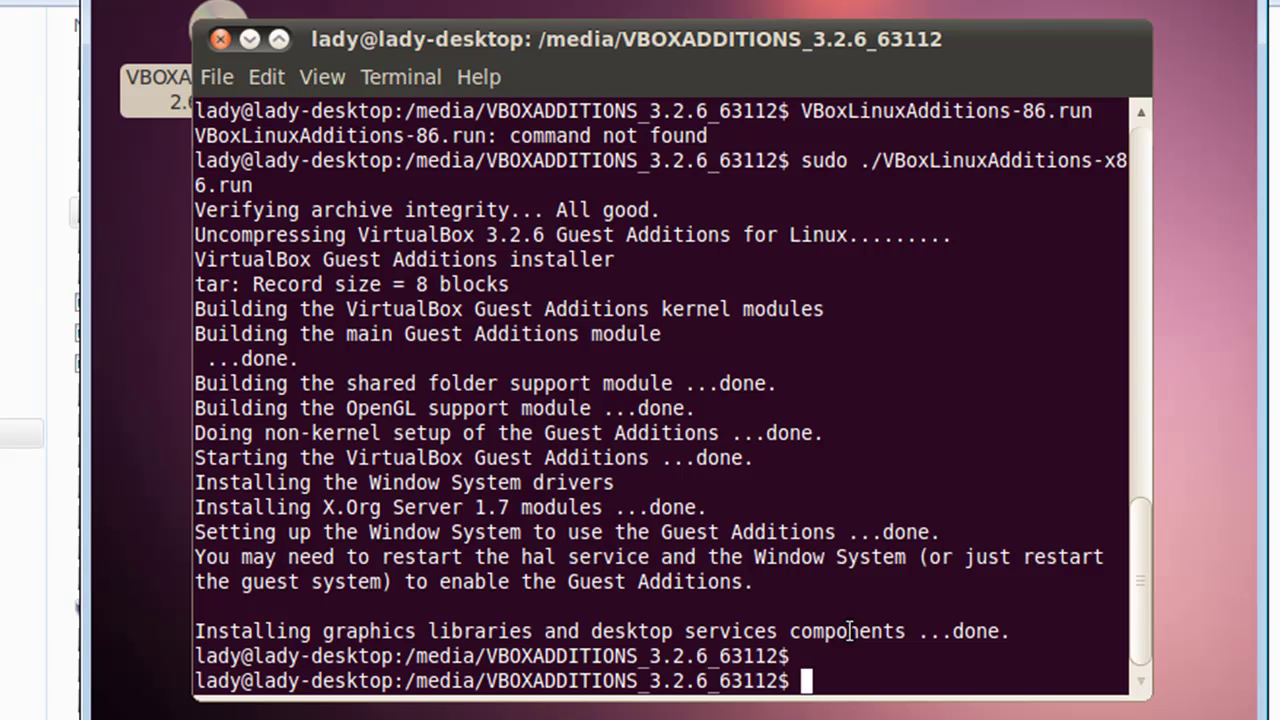
- Close the terminal with "exit" and restart the Ubuntu guest
type("exit")
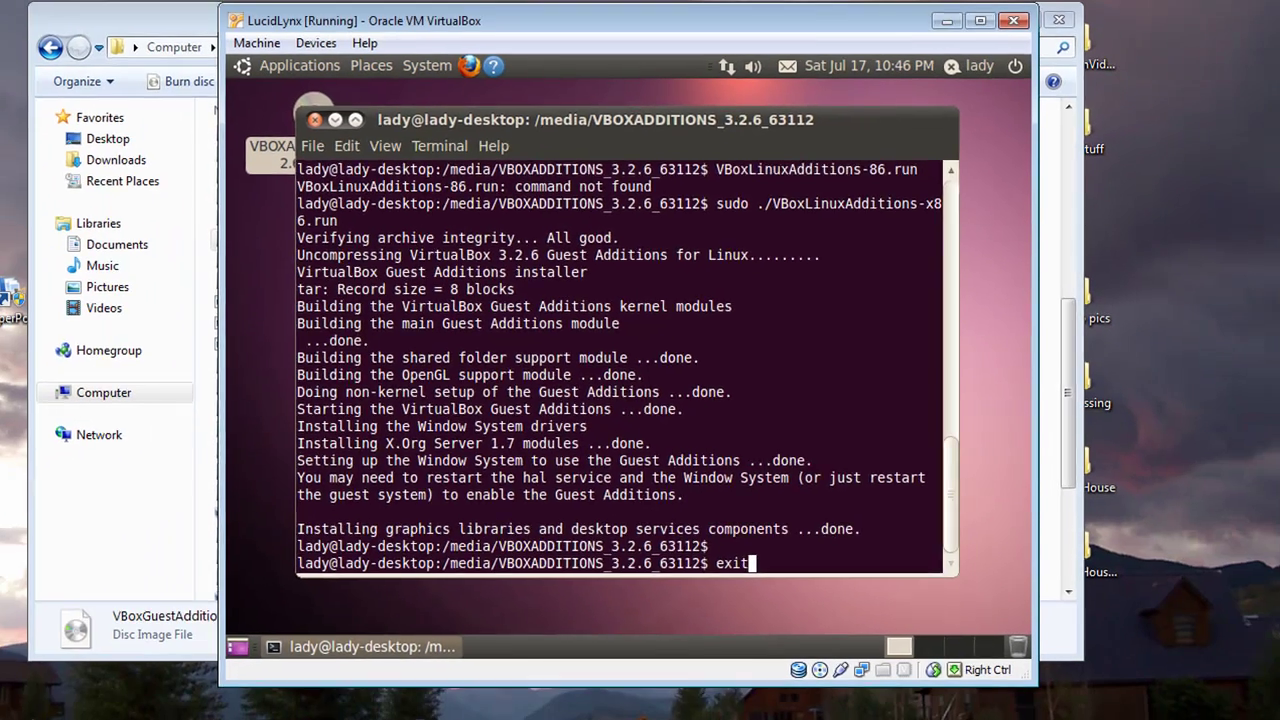
key("Return")
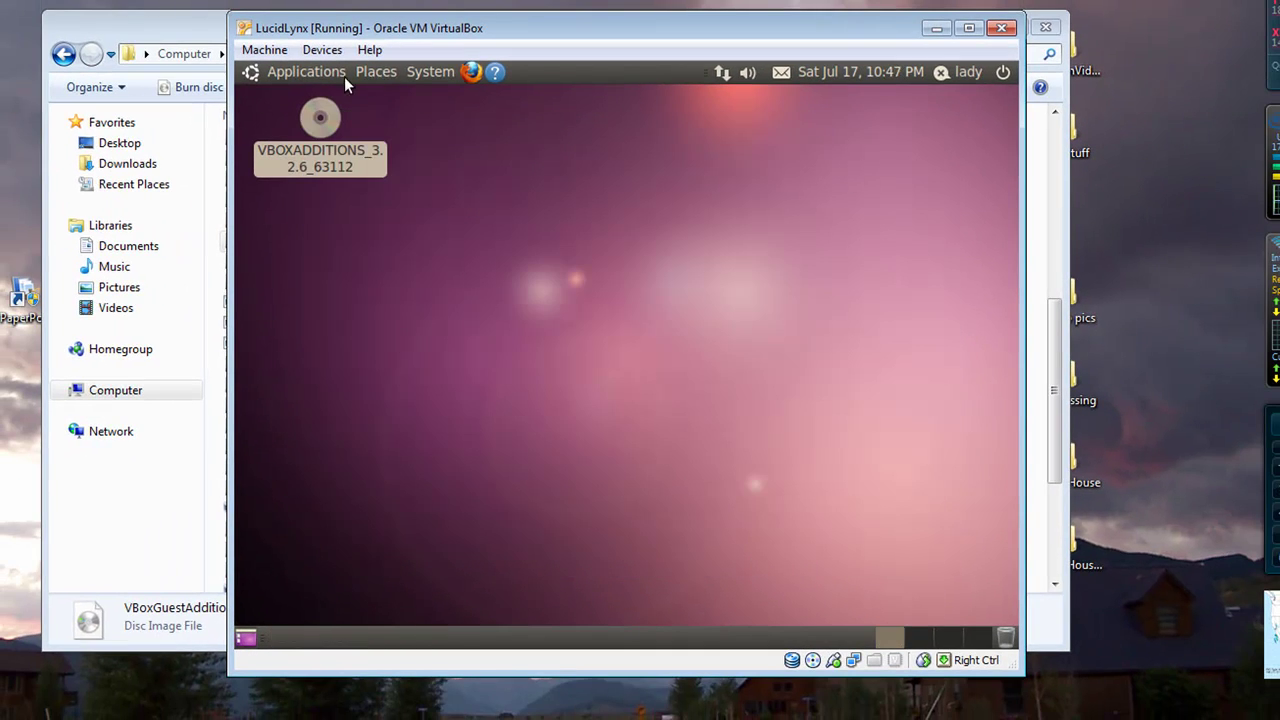
left_click(1005, 73)
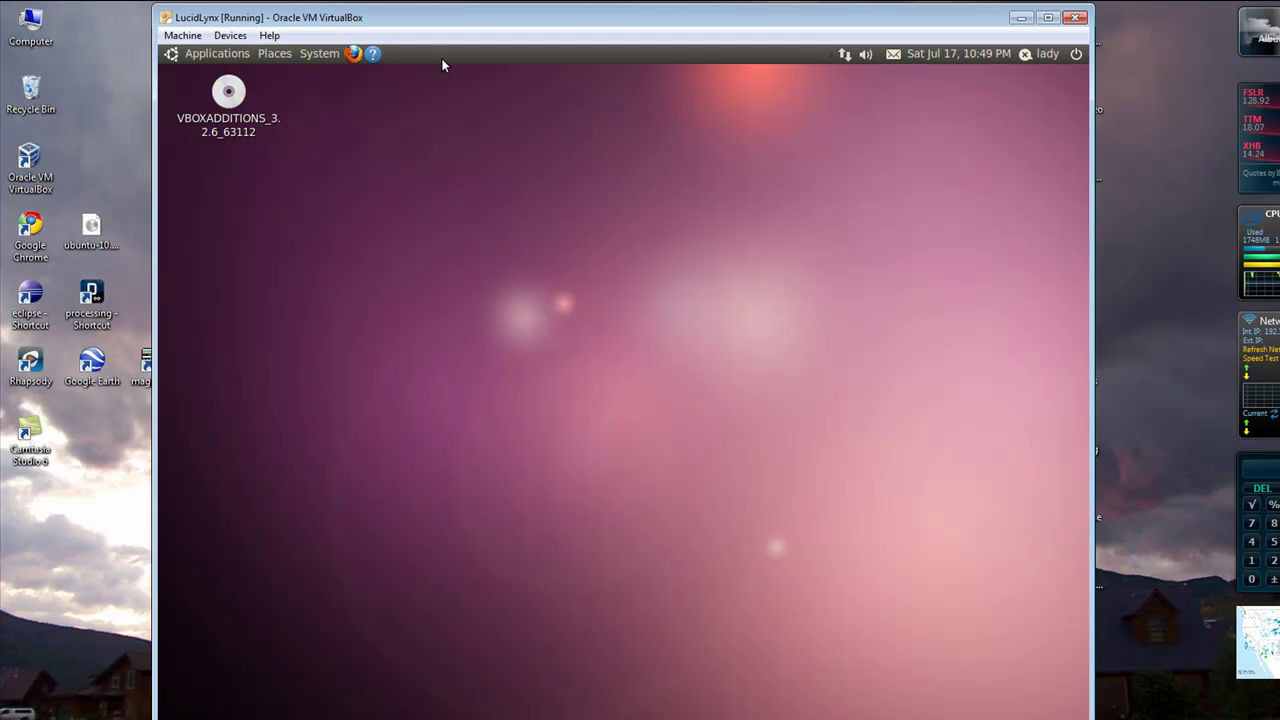
- Open the guest's Monitor Preferences and detect the monitors
left_click(318, 56)
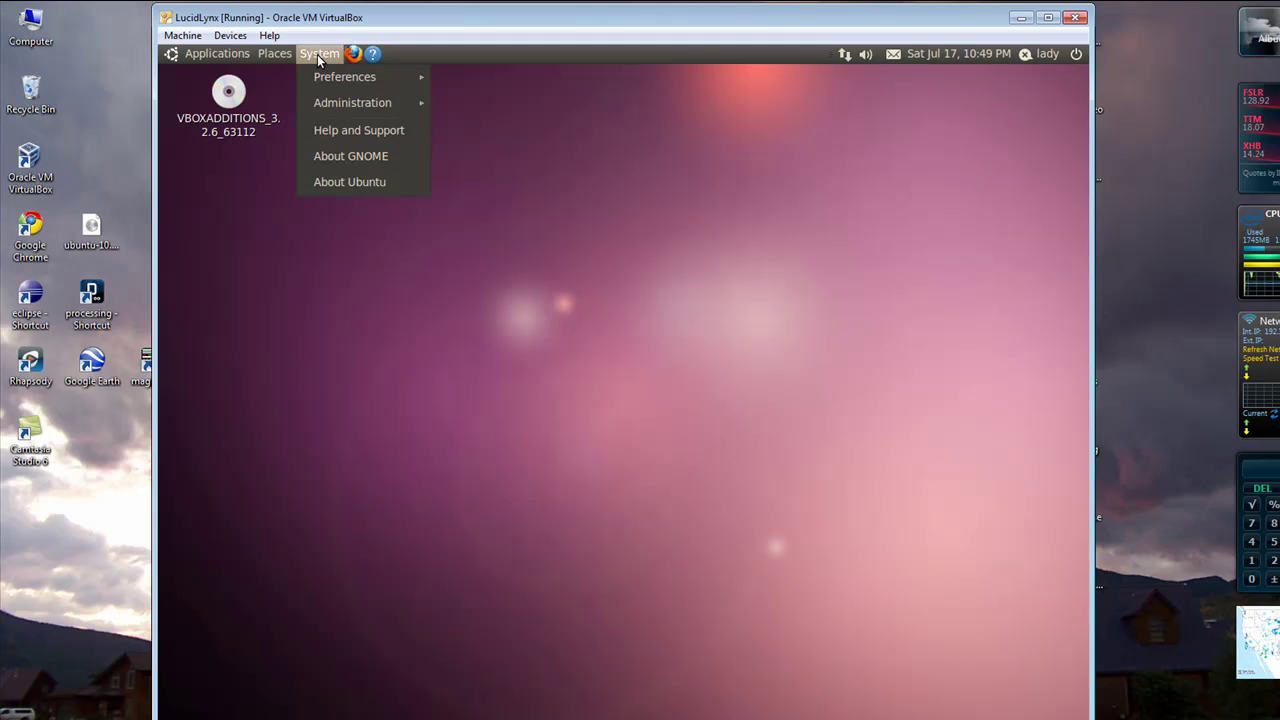
mouse_move(378, 86)
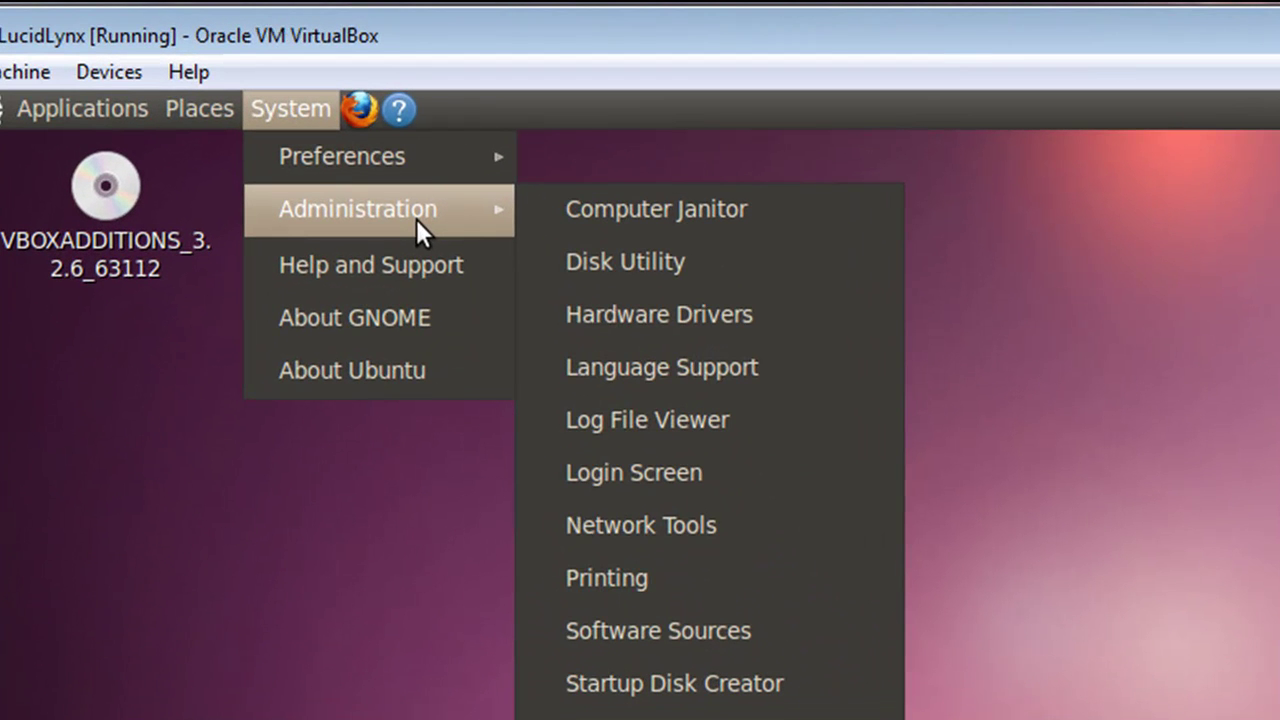
mouse_move(447, 163)
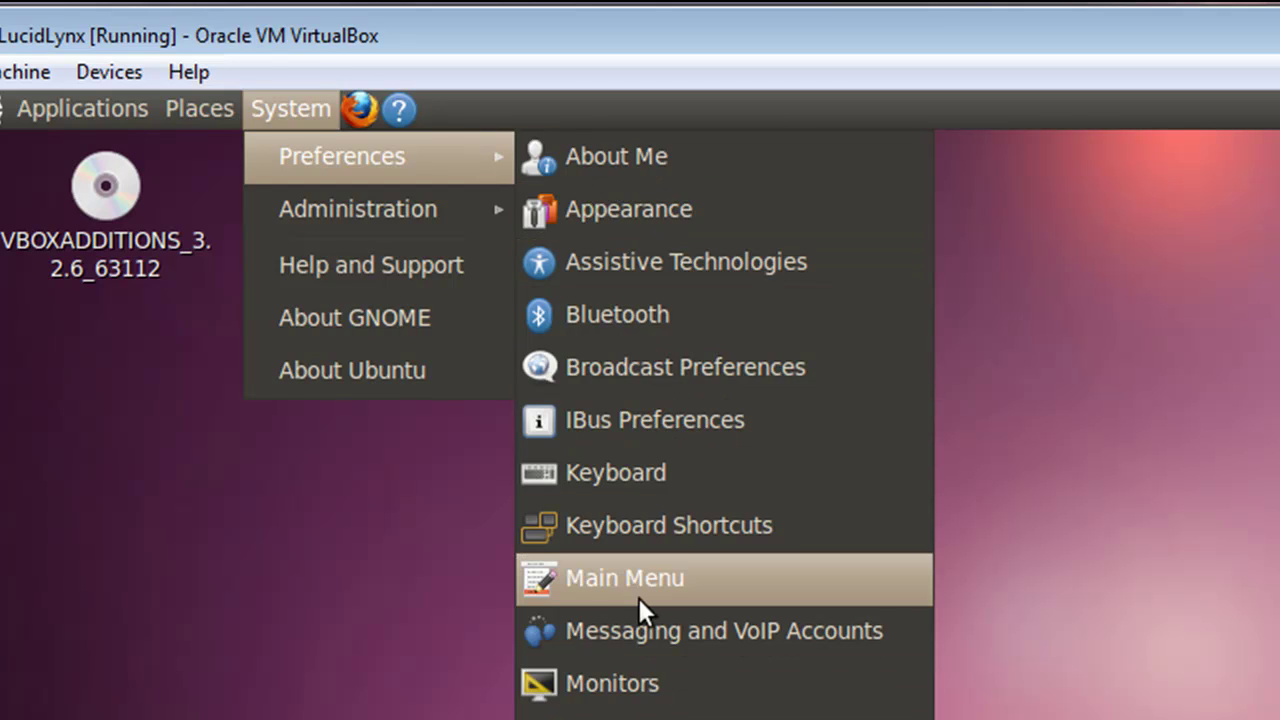
left_click(623, 686)
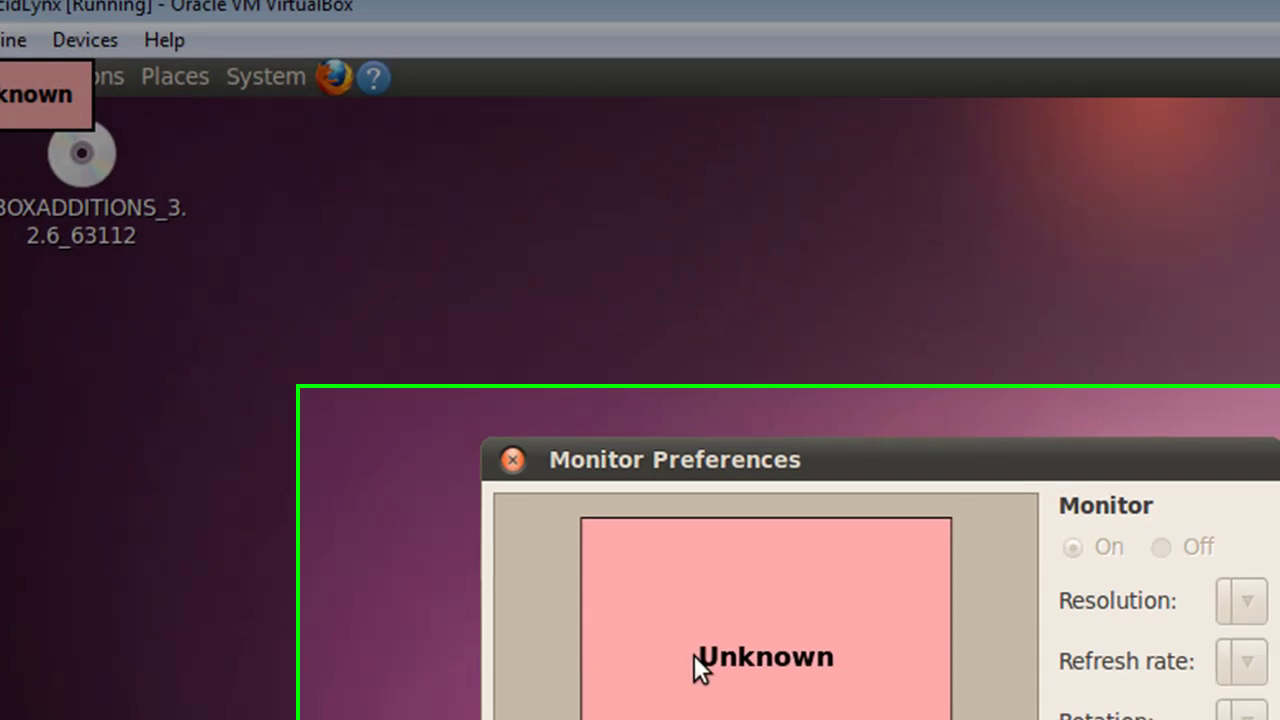
left_click(723, 703)
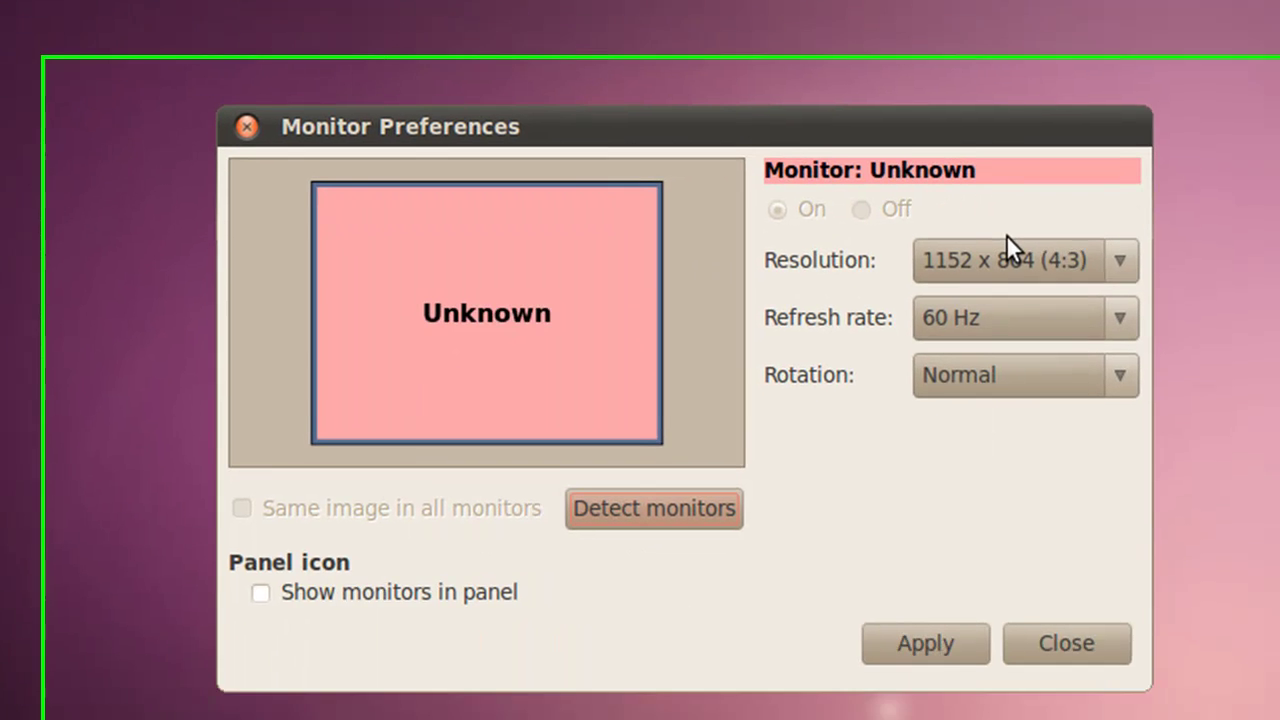
- Set the guest's display resolution to 1360 x 768 (16:9), apply and keep the configuration, and close Monitor Preferences
left_click(1065, 206)
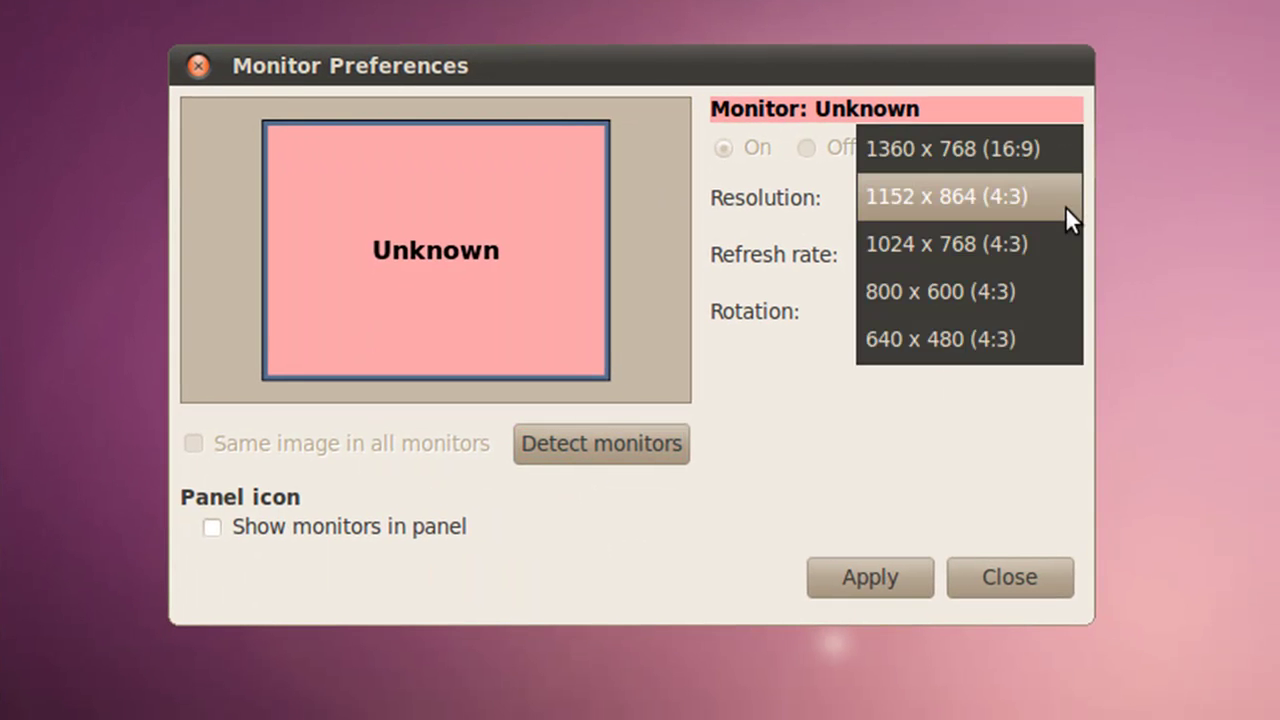
left_click(1028, 152)
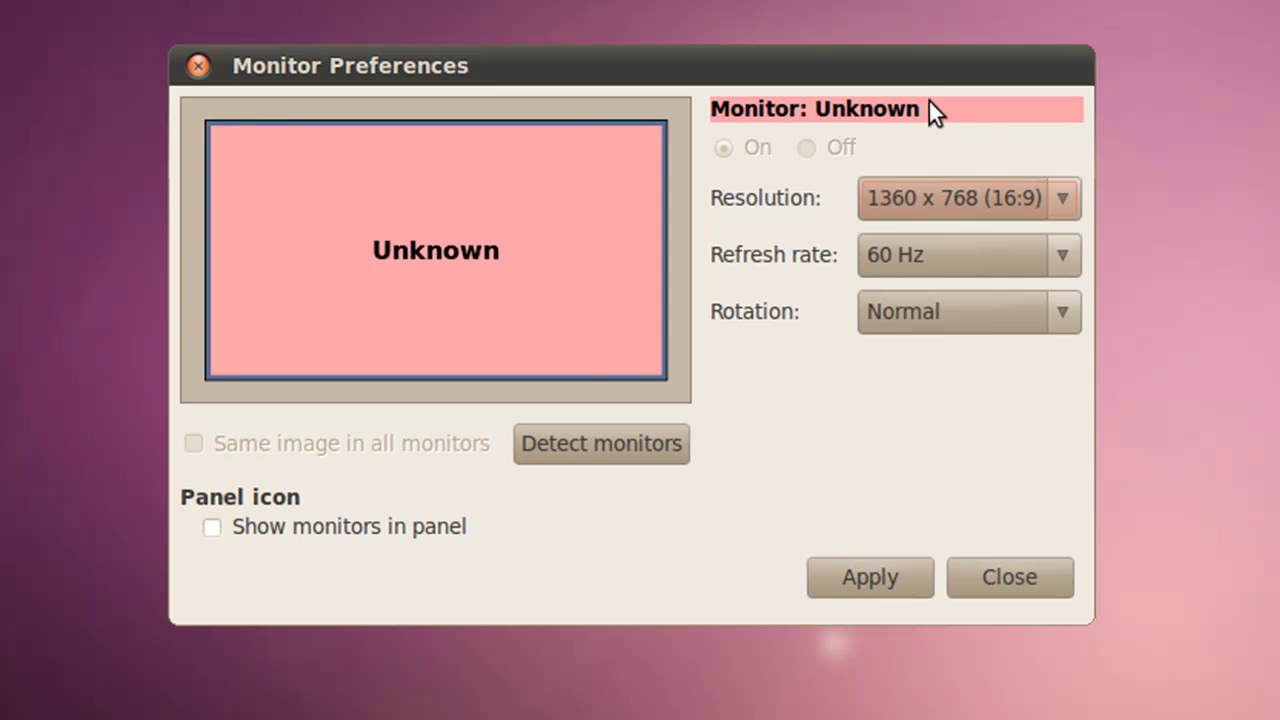
left_click(883, 580)
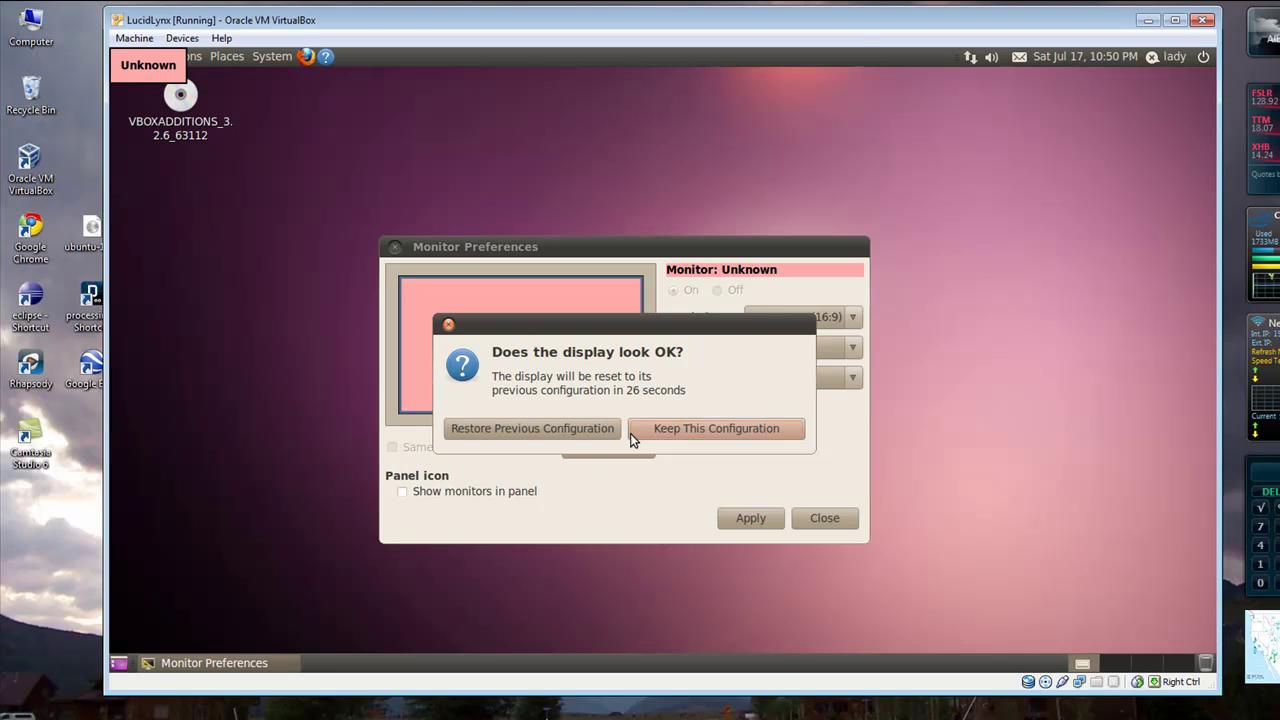
left_click(684, 432)
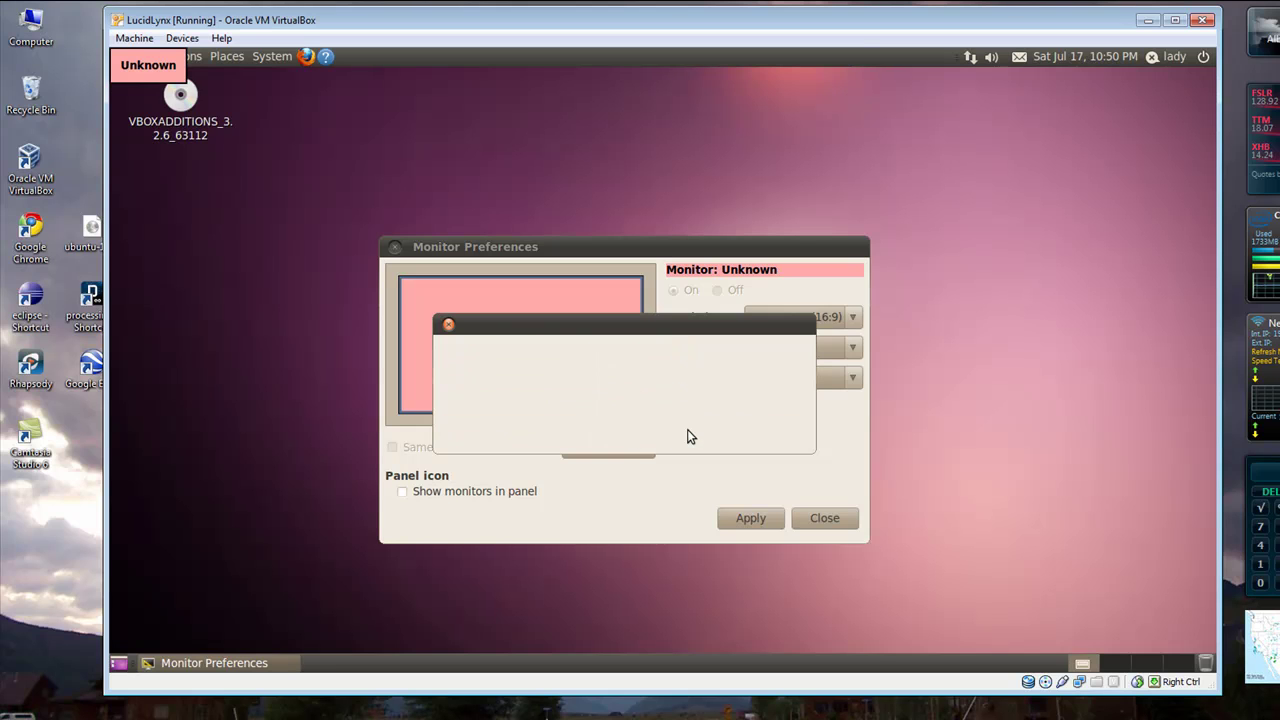
left_click(750, 518)
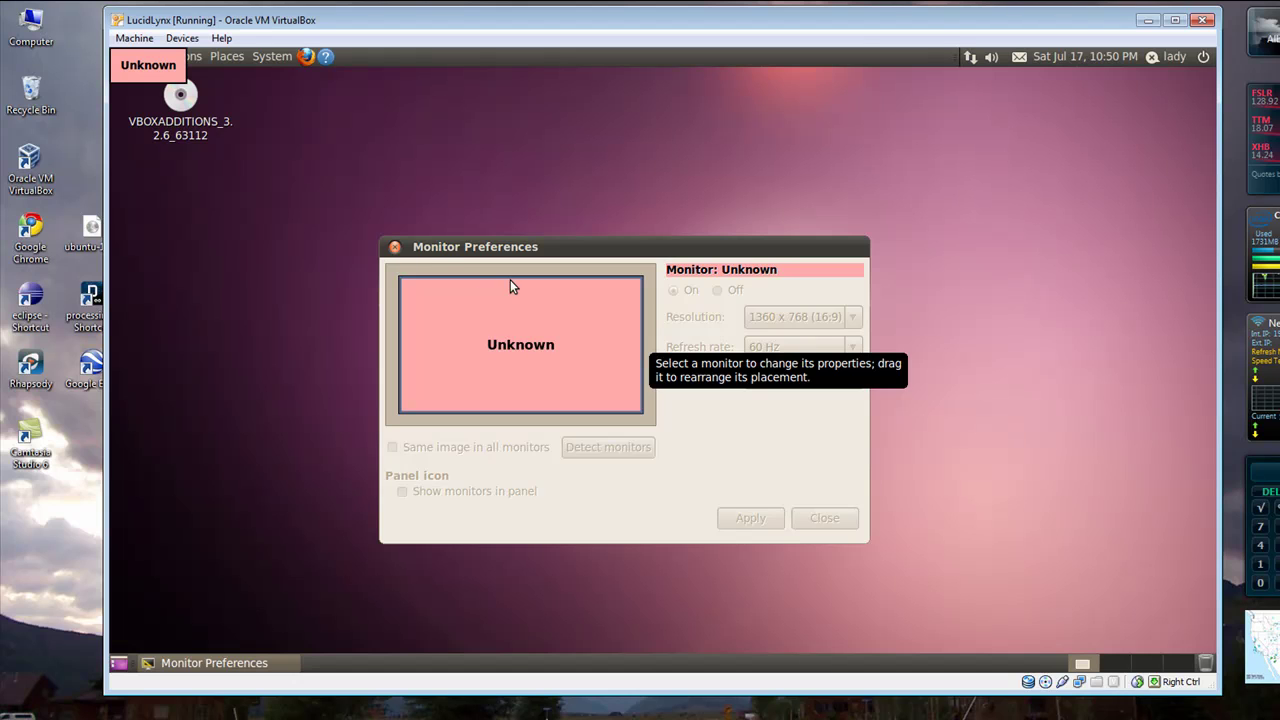
left_click(396, 247)
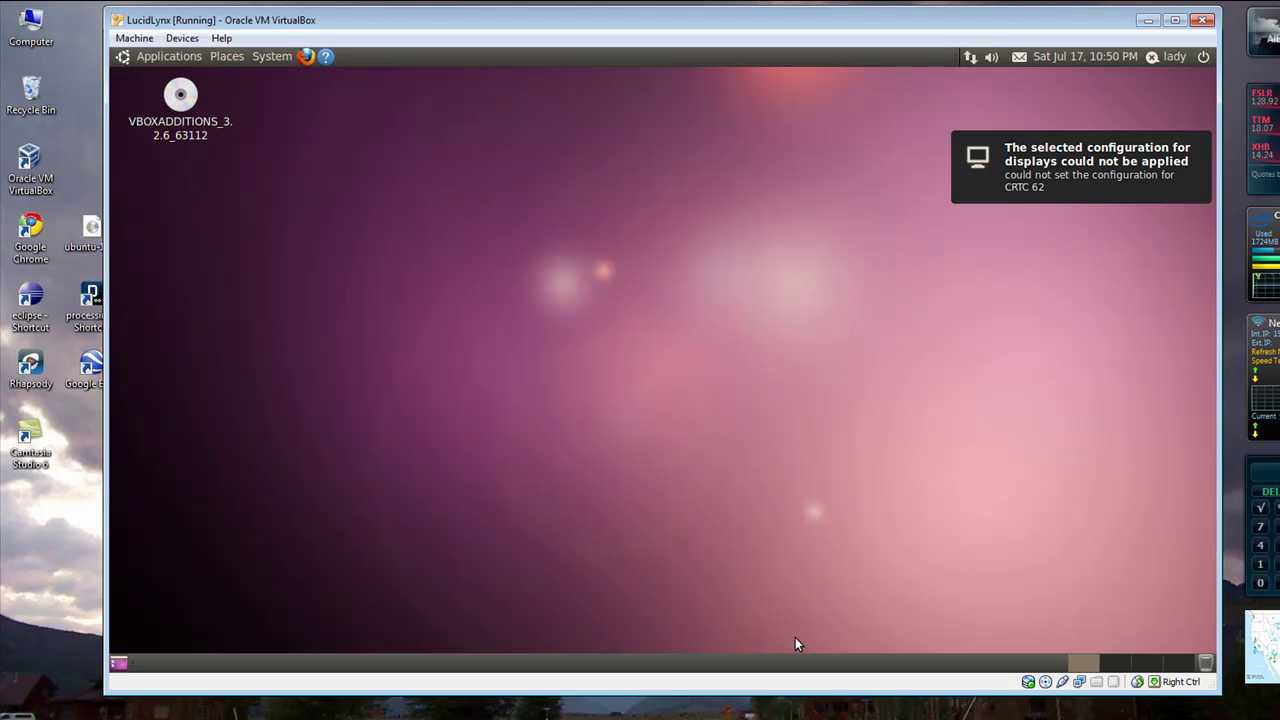
- Show the device options of the running LucidLynx virtual machine
left_click(182, 38)
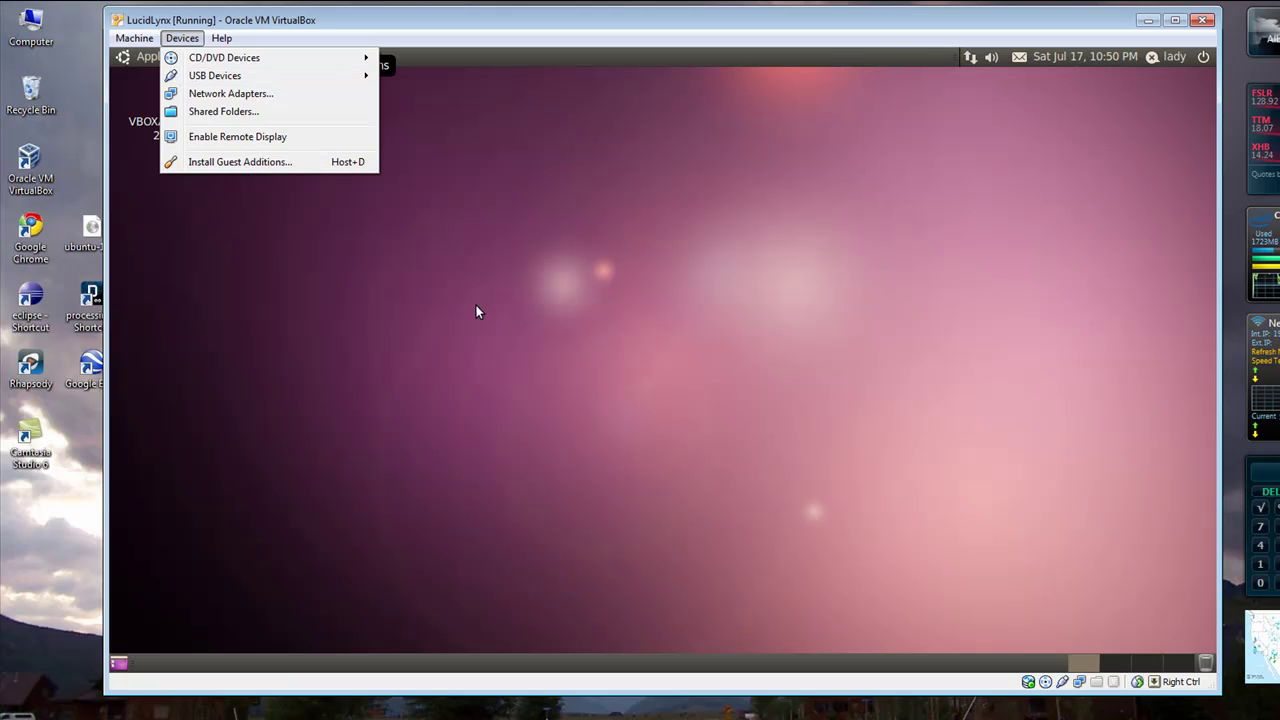